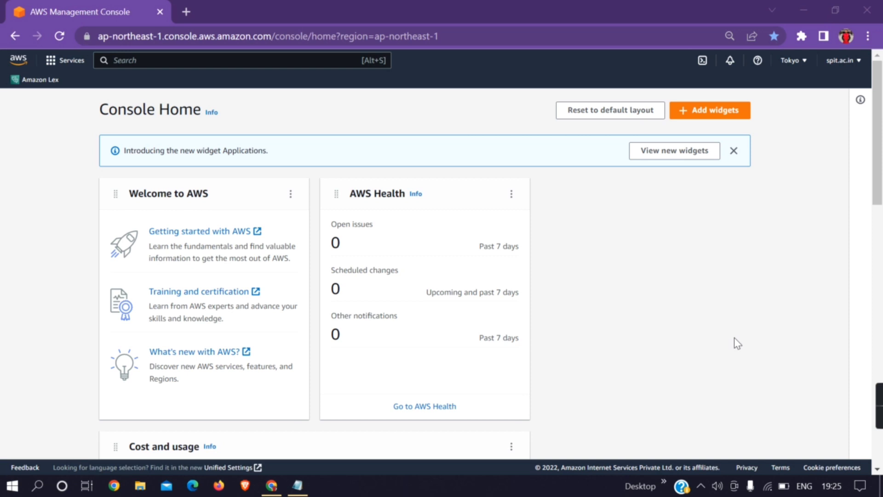
Open the EC2 instances list, start launching a new instance, and name it "Node -1"
left_click(61, 66)
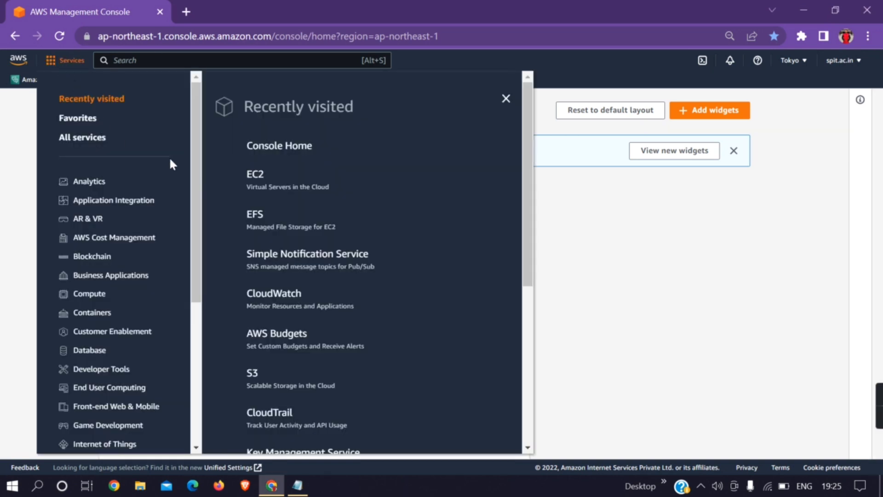
left_click(257, 185)
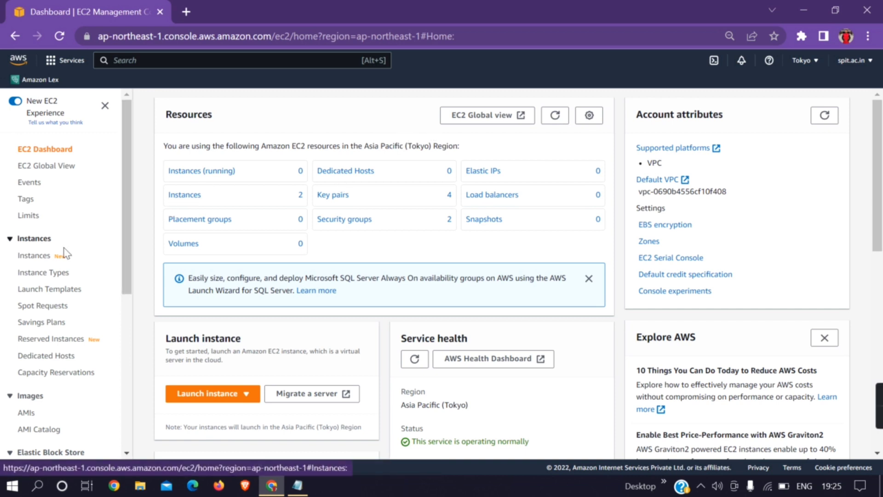
left_click(40, 256)
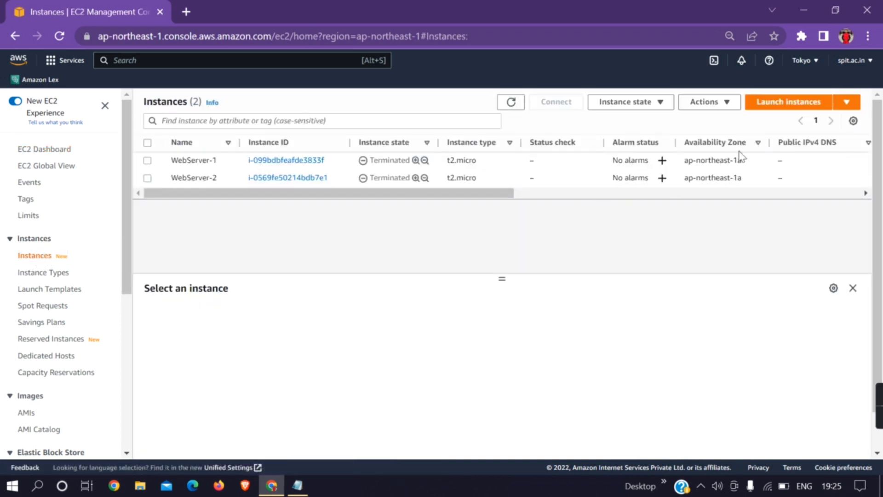
left_click(777, 106)
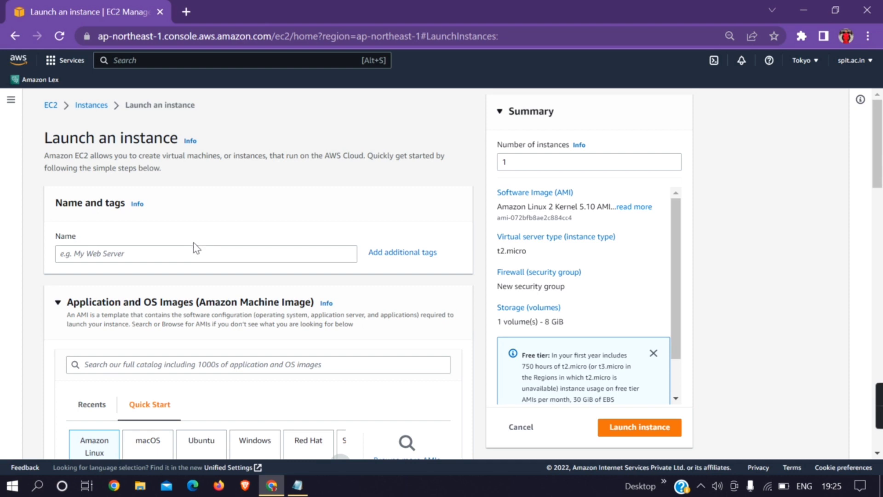
left_click(166, 252)
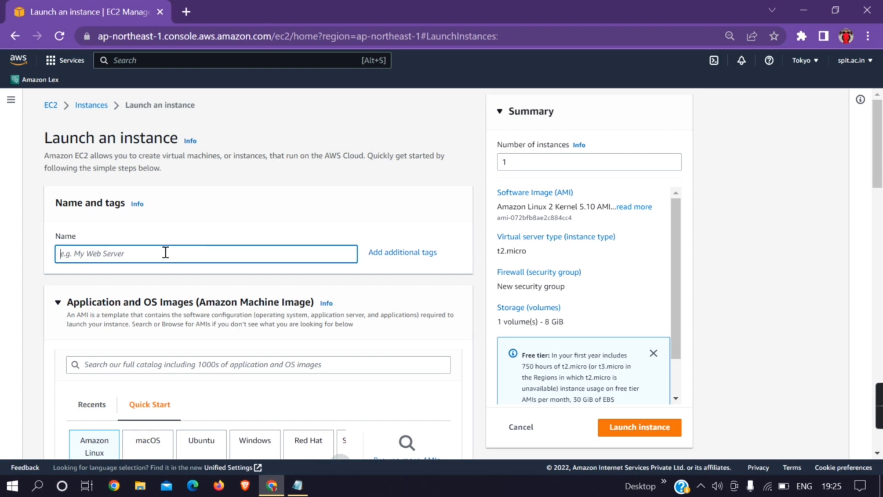
type("Node -1")
Select the existing RSA key pair listed directly after "akm" as the instance's login key pair
scroll(120, 235, "down", 3)
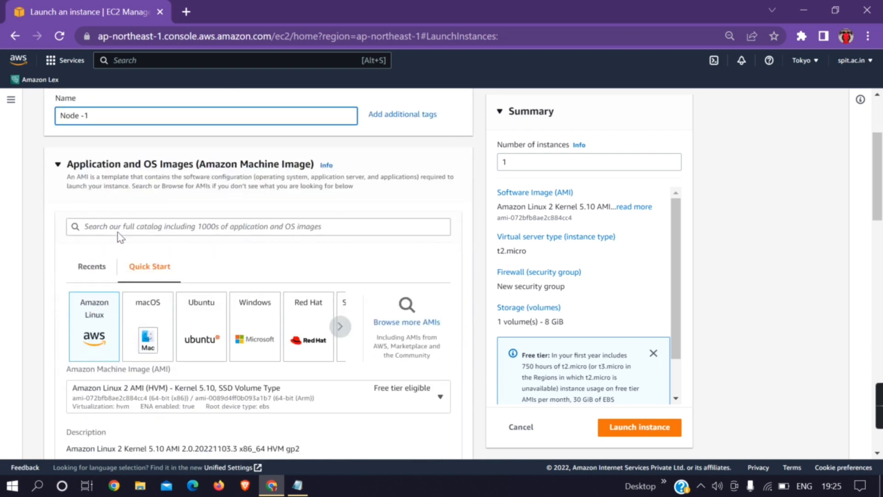
scroll(120, 235, "down", 3)
scroll(119, 233, "up", 3)
scroll(118, 233, "down", 2)
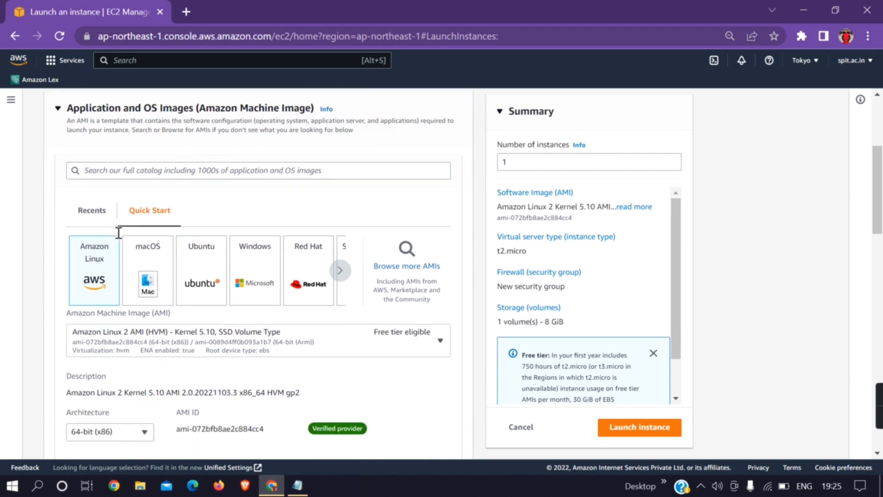
scroll(122, 236, "down", 2)
scroll(138, 248, "down", 4)
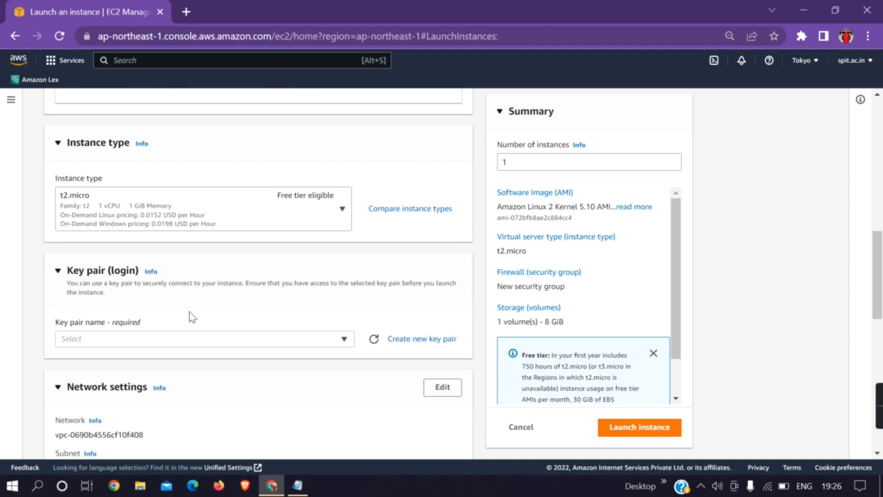
scroll(209, 327, "down", 1)
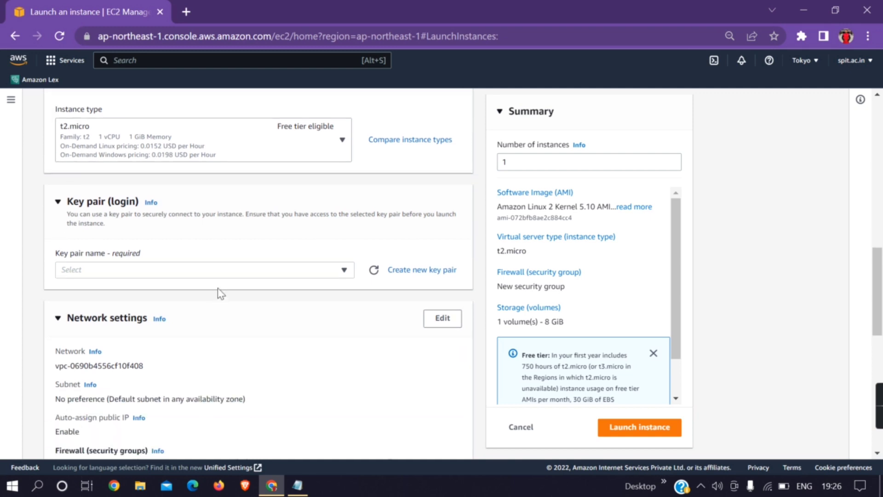
left_click(335, 273)
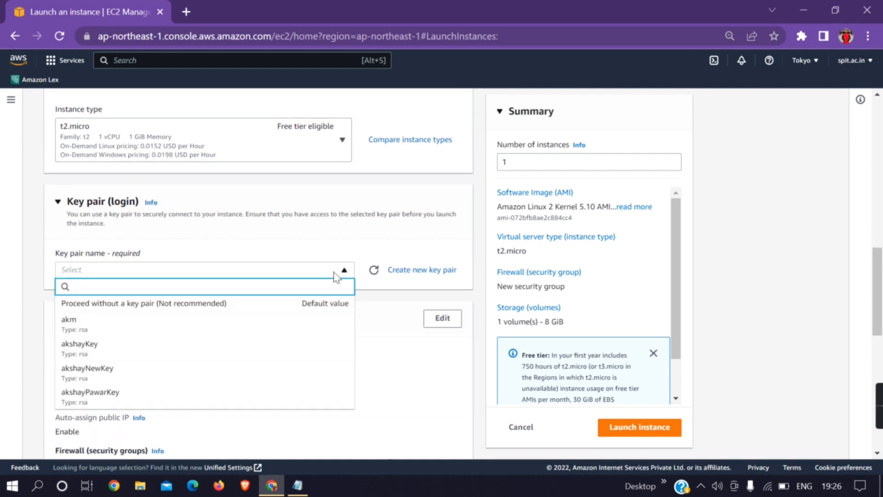
left_click(131, 347)
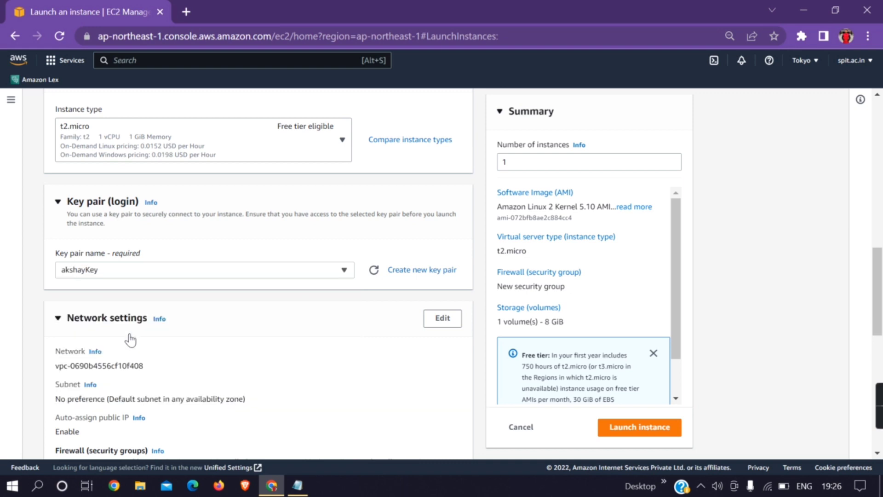
Set the number of instances to 2 and launch them
scroll(146, 296, "down", 1)
scroll(146, 296, "down", 3)
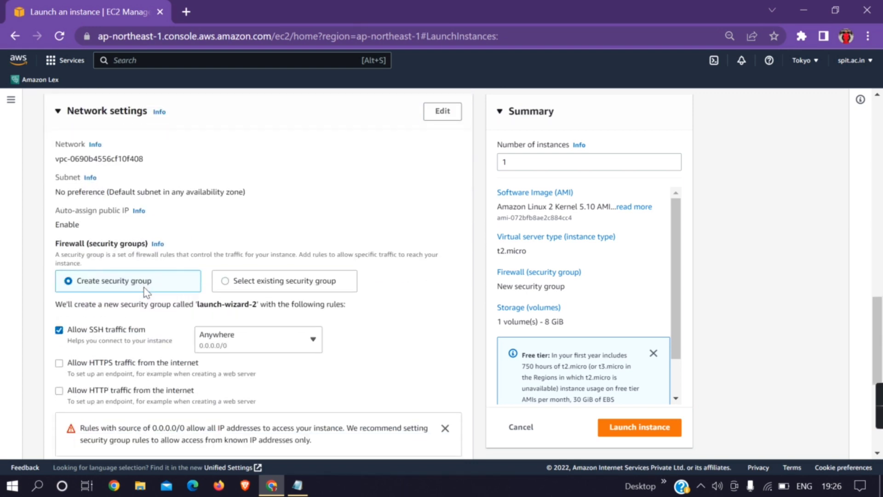
scroll(146, 296, "down", 5)
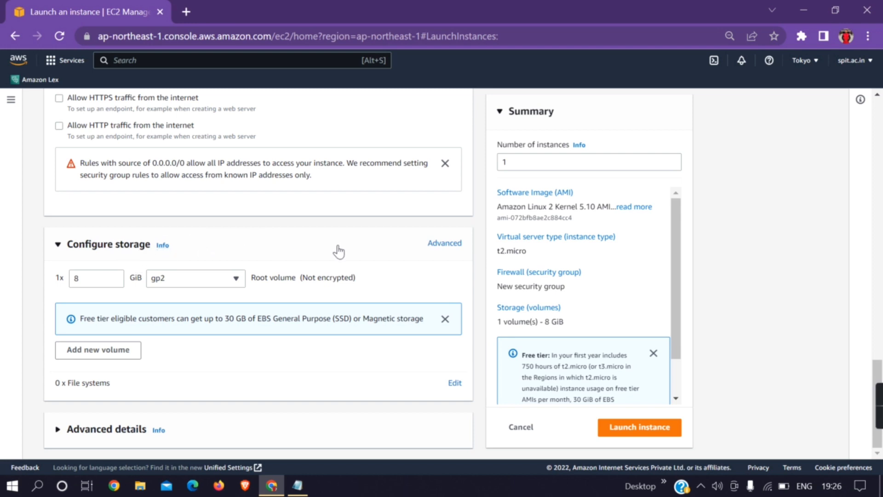
left_click(673, 161)
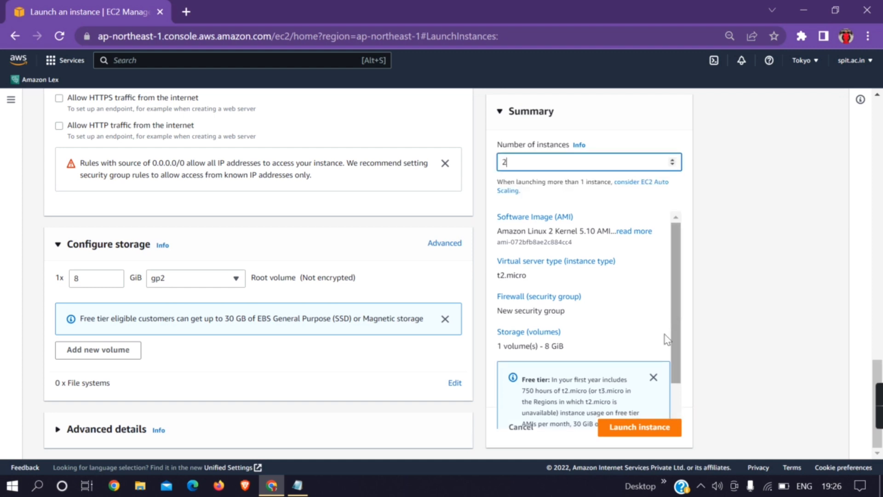
left_click(646, 430)
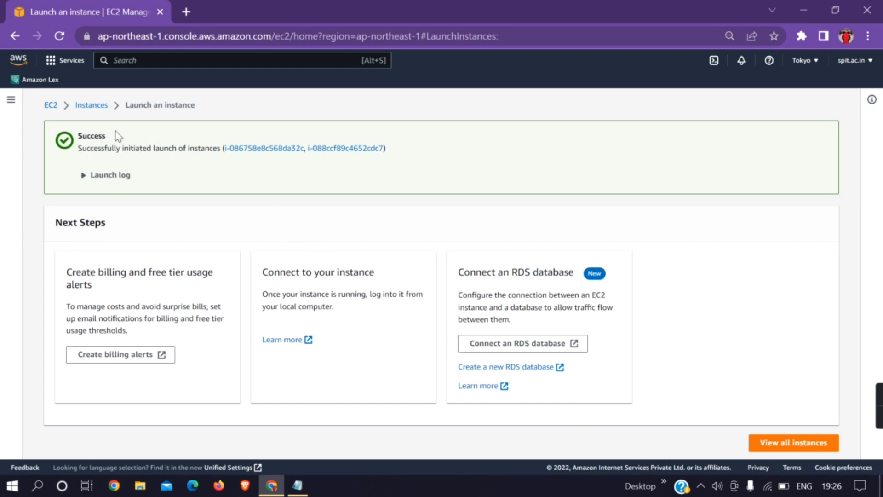
Return to the instances list and rename the last of the two Node -1 instances to "Node -2"
left_click(92, 108)
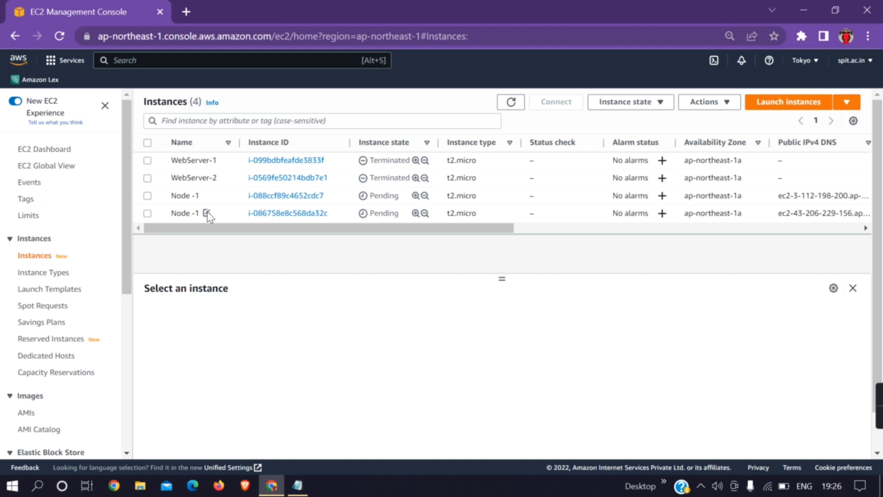
left_click(207, 214)
triple_click(261, 233)
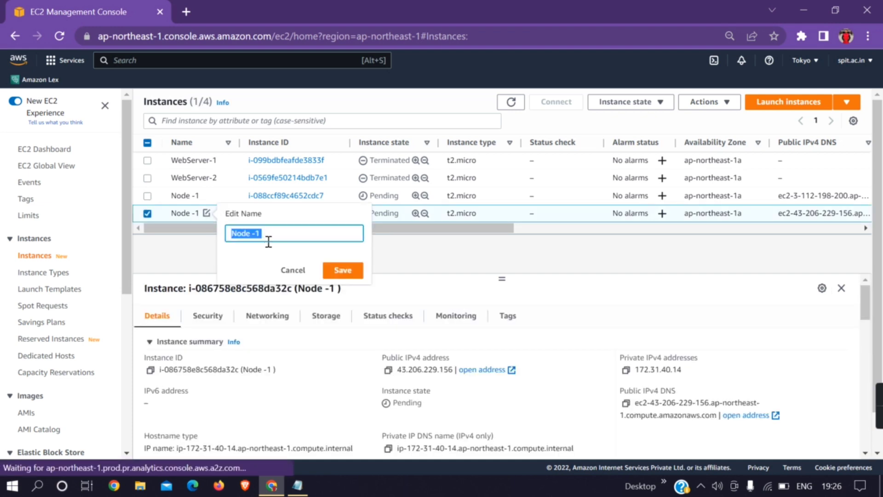
left_click(269, 234)
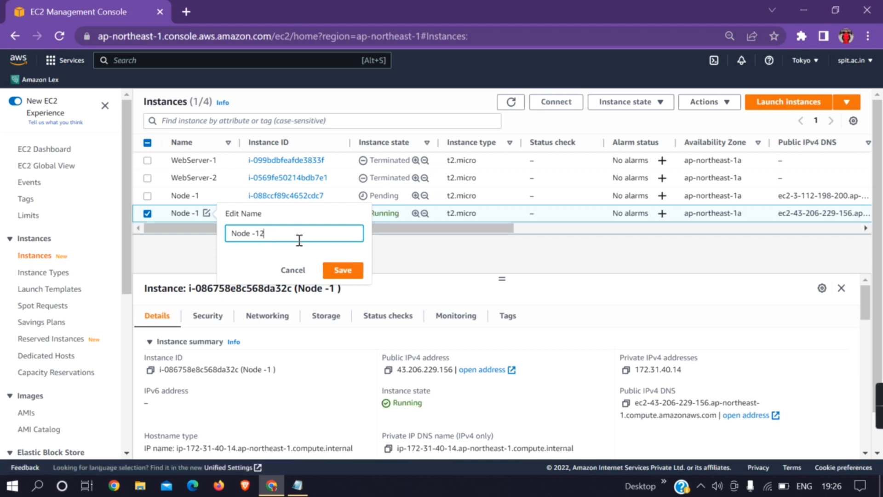
key("BackSpace")
type("2")
left_click(340, 271)
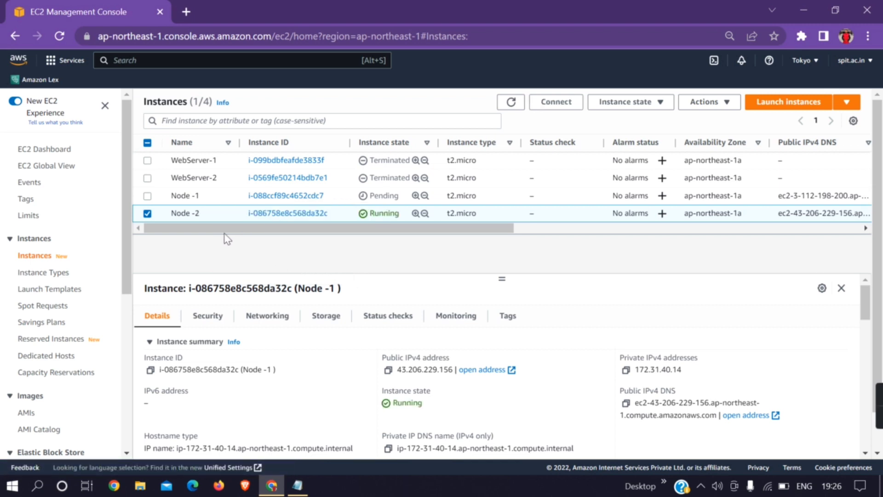
Refresh the instances list and compare the security groups and inbound rules of Node -1 and Node -2
left_click(510, 103)
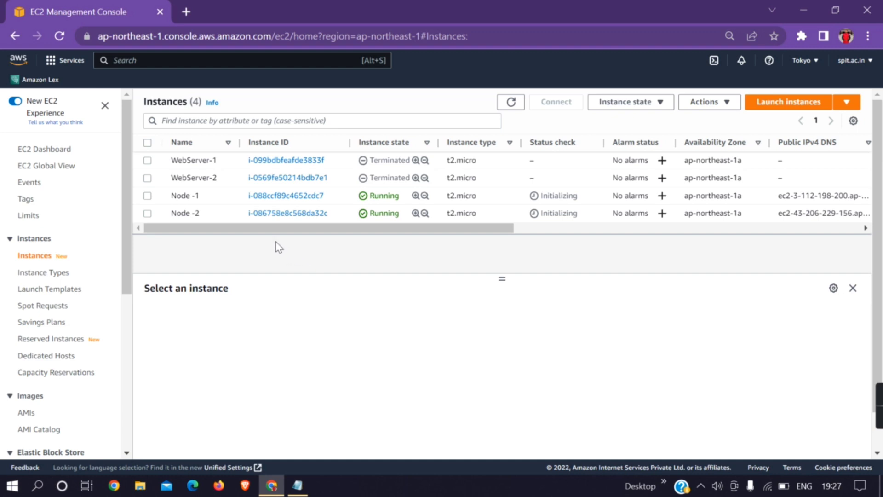
left_click(148, 196)
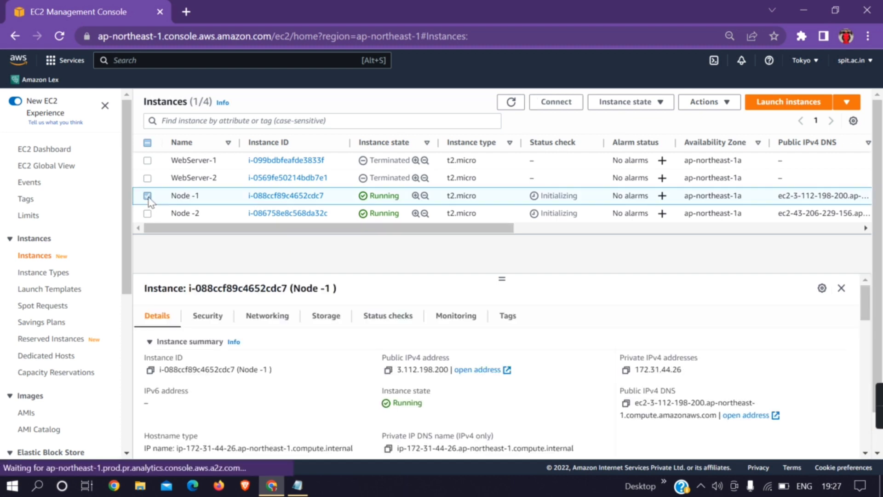
left_click(209, 317)
scroll(235, 350, "down", 2)
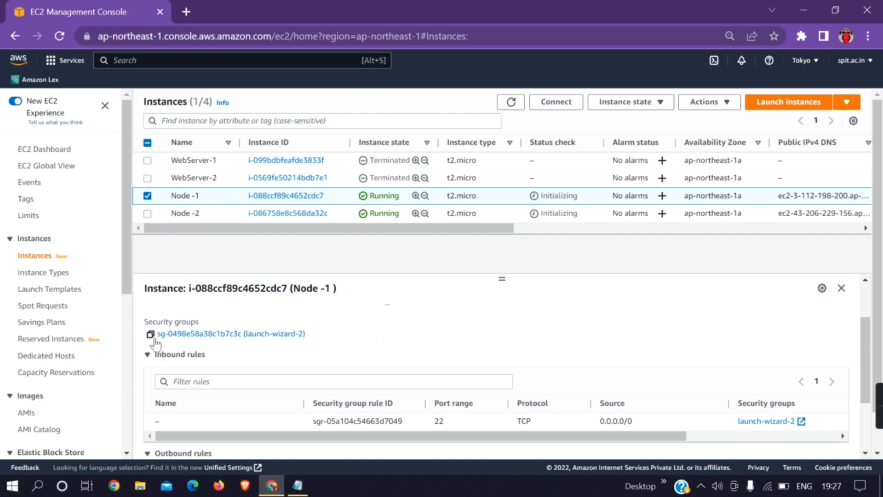
left_click(148, 196)
left_click(148, 213)
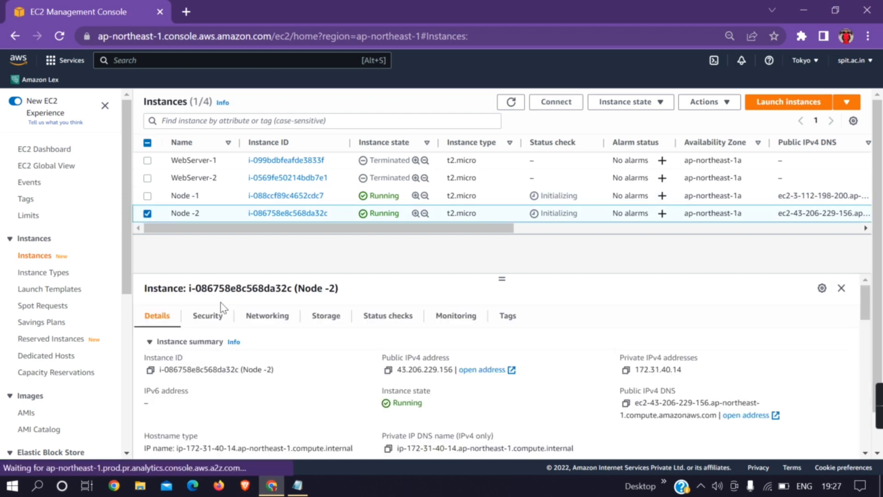
left_click(209, 317)
scroll(253, 360, "down", 2)
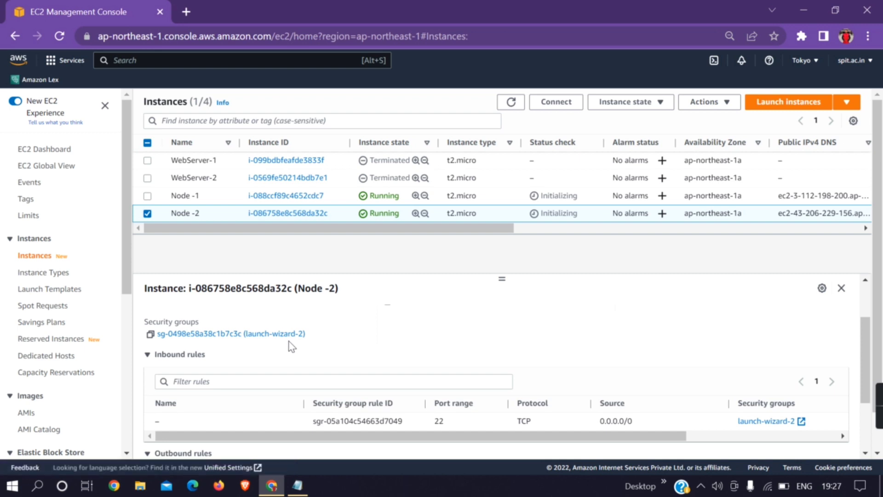
scroll(234, 363, "up", 2)
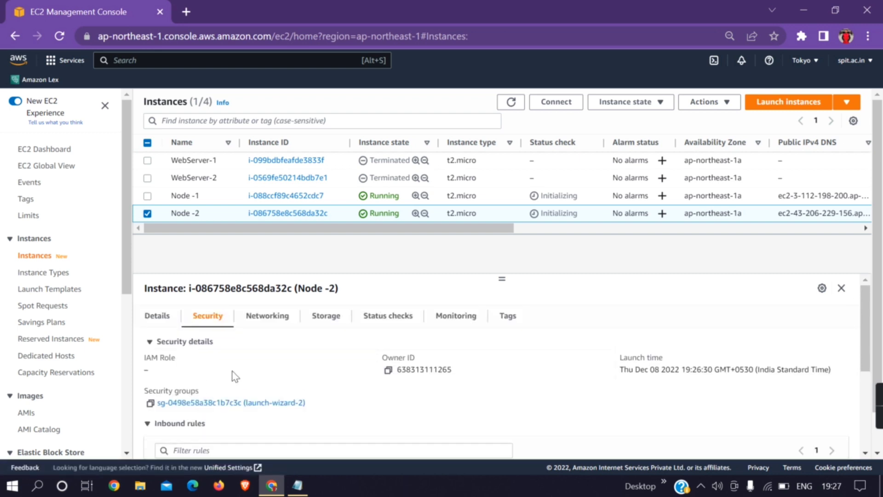
Add an NFS inbound rule with source Anywhere-IPv4 to Node -2's security group launch-wizard-2
left_click(239, 403)
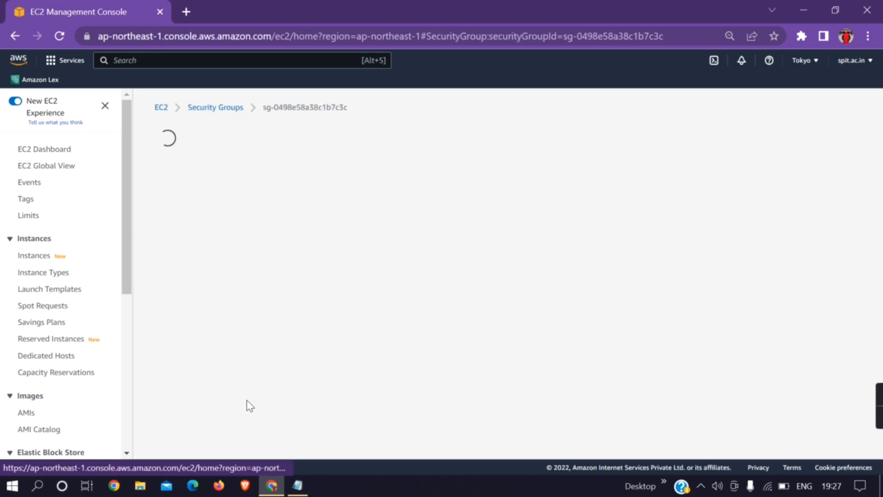
scroll(346, 325, "down", 1)
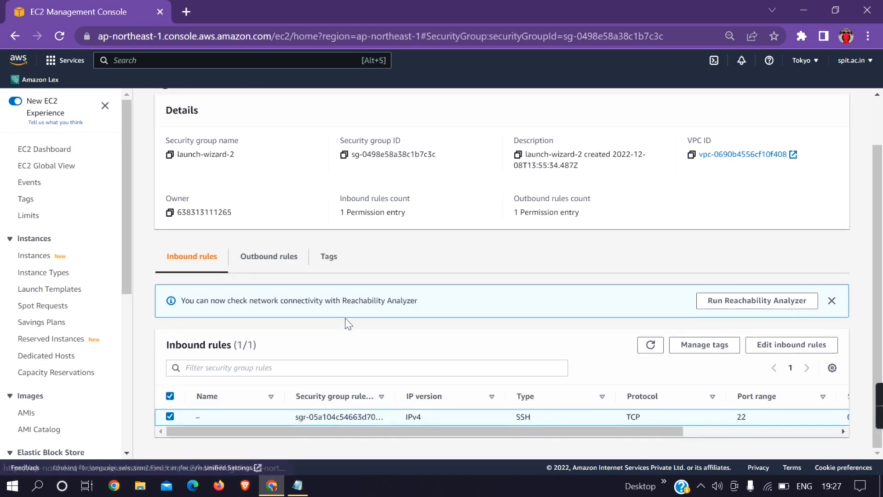
left_click(786, 349)
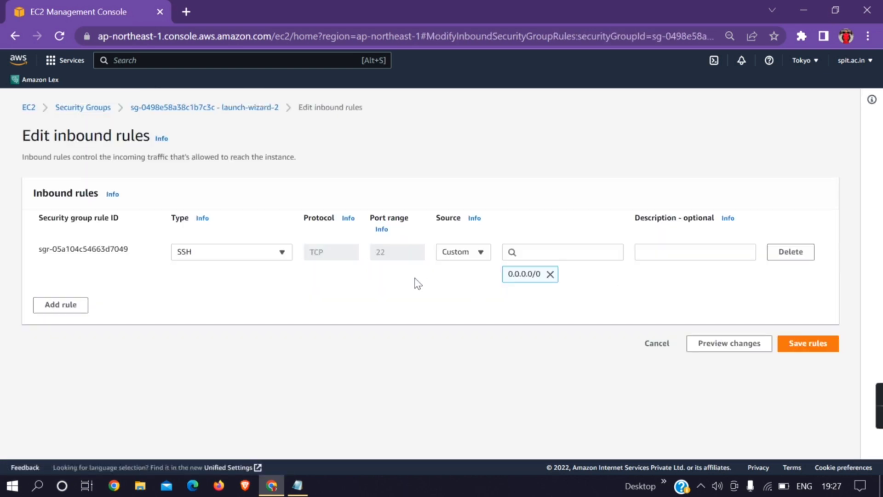
left_click(52, 309)
left_click(209, 299)
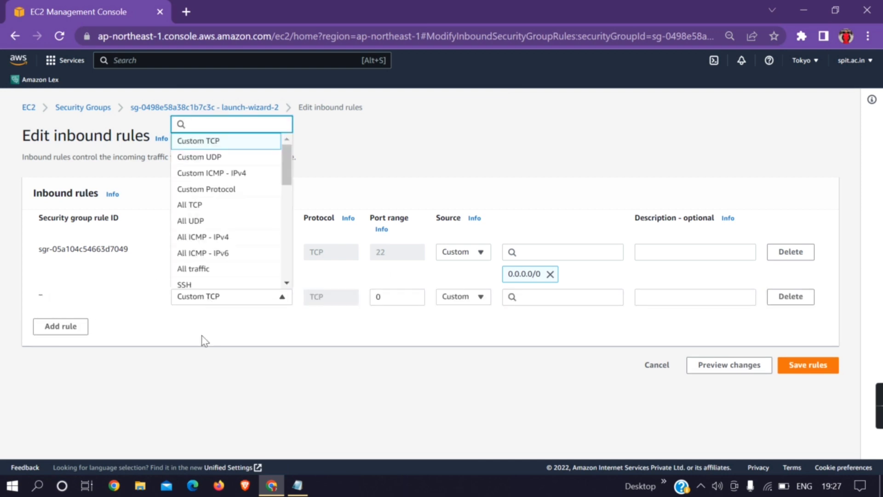
type("NFS")
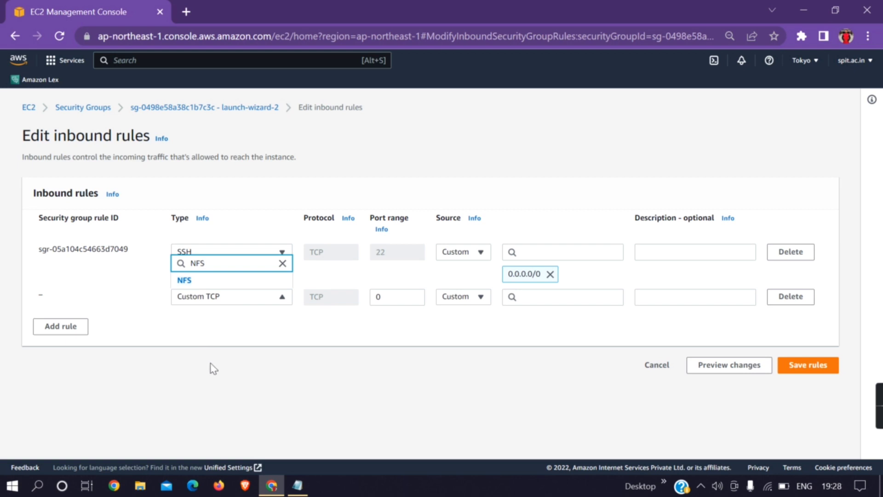
left_click(212, 281)
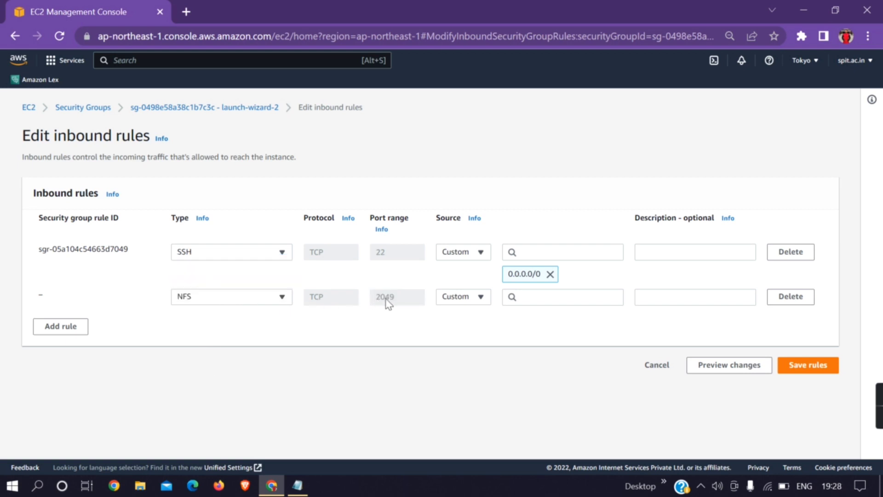
left_click(481, 297)
left_click(470, 336)
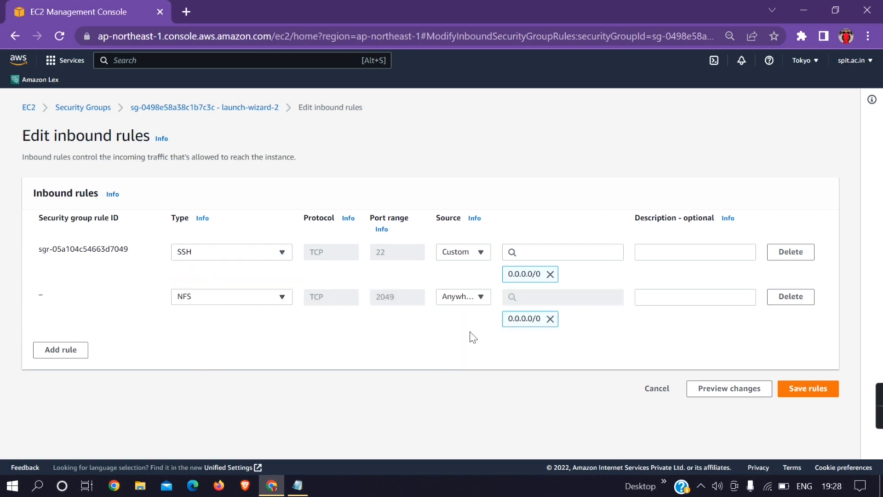
Set the SSH inbound rule's source to Anywhere-IPv4 and save the security group's rules
left_click(474, 252)
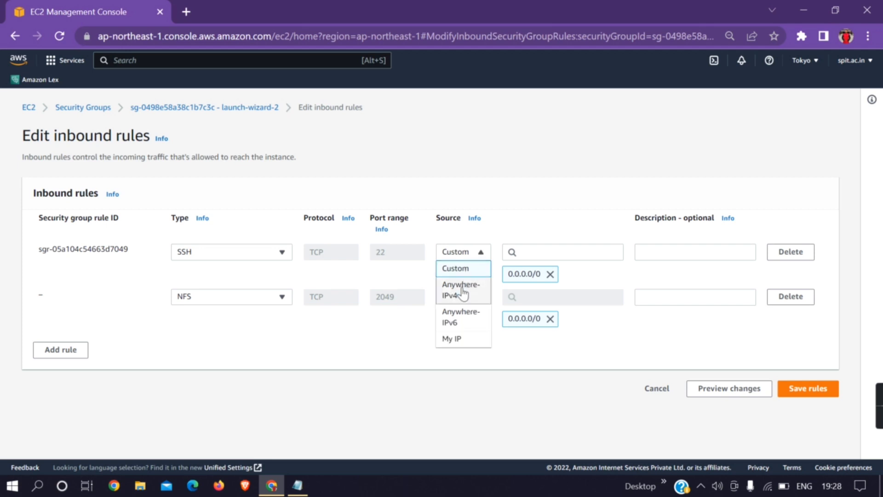
left_click(462, 291)
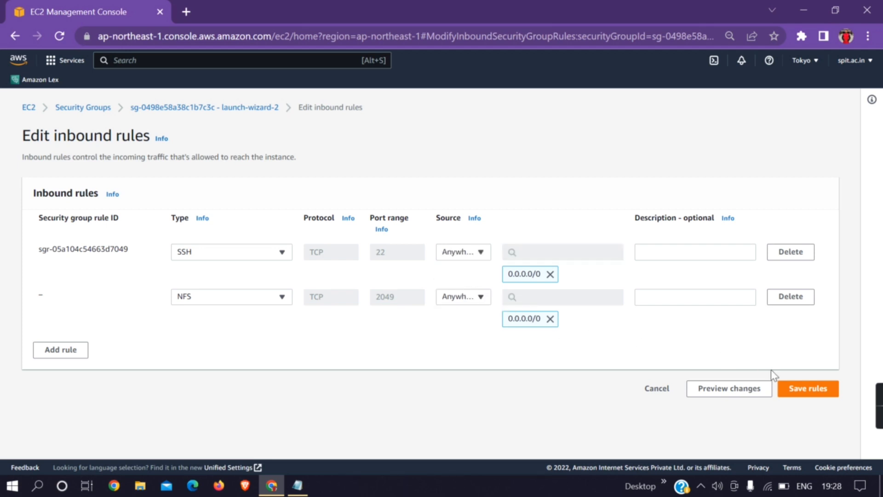
left_click(804, 391)
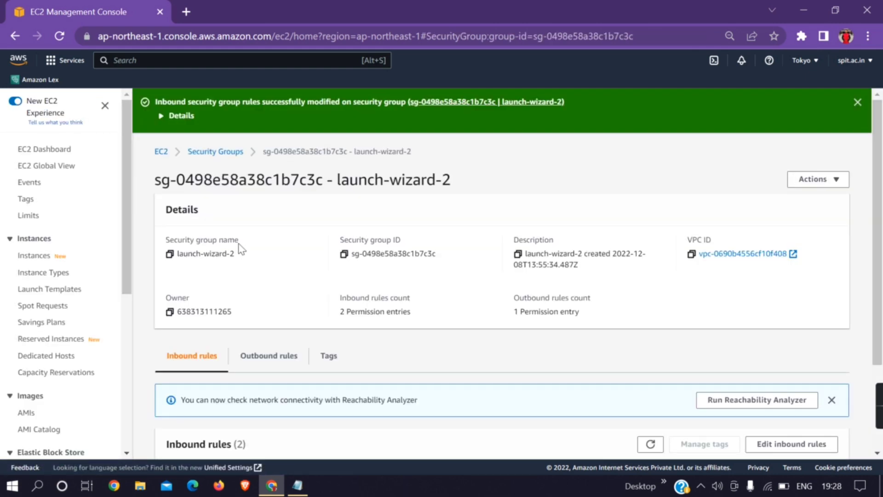
Return from the security group to the instances list and select only the Node -1 instance
scroll(286, 271, "down", 1)
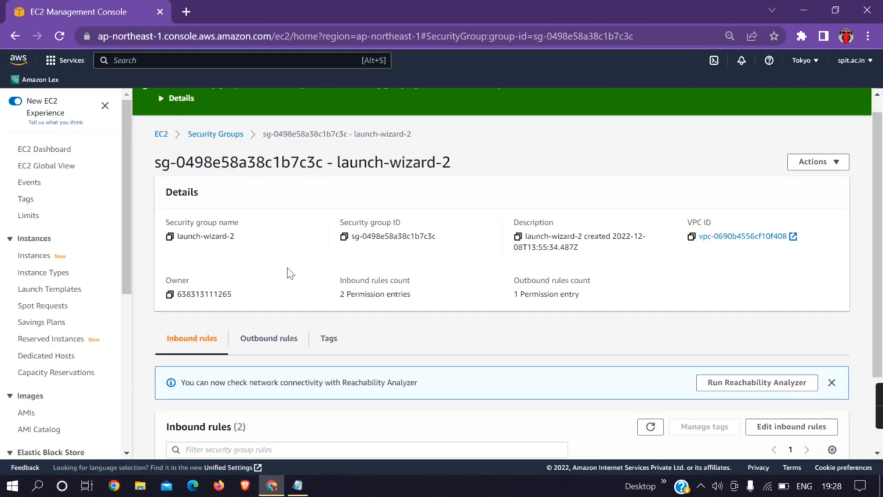
scroll(262, 249, "up", 1)
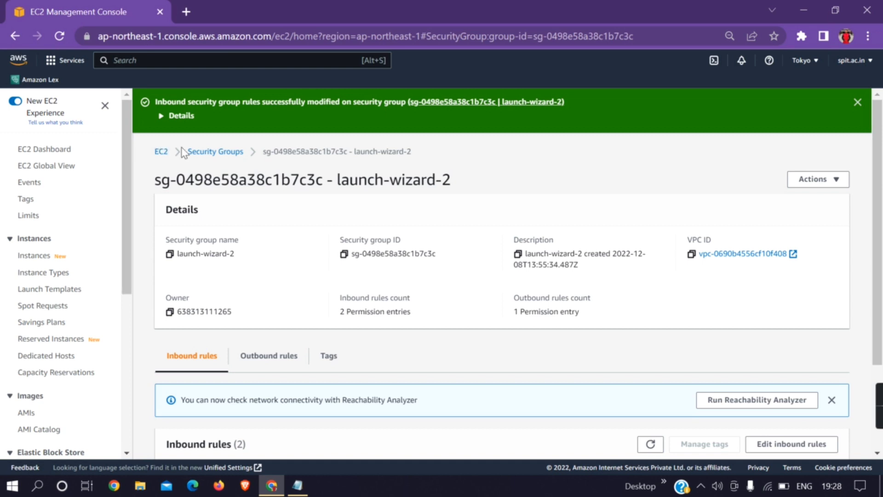
left_click(161, 152)
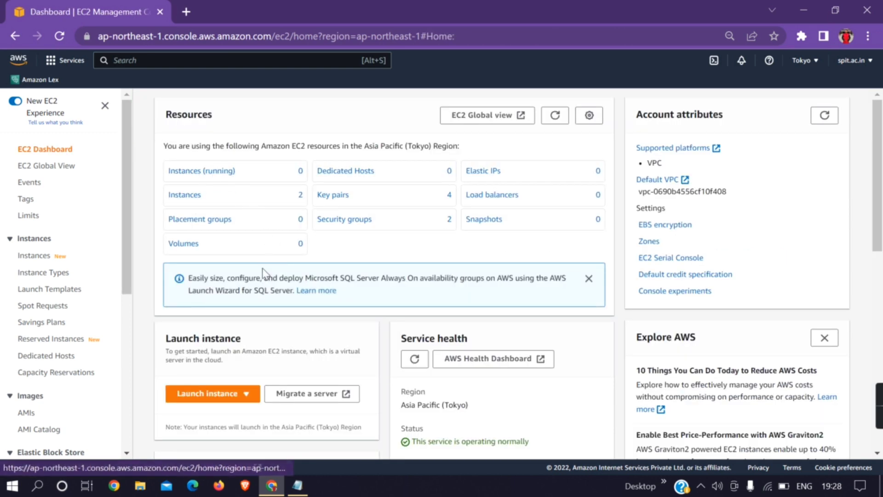
left_click(37, 255)
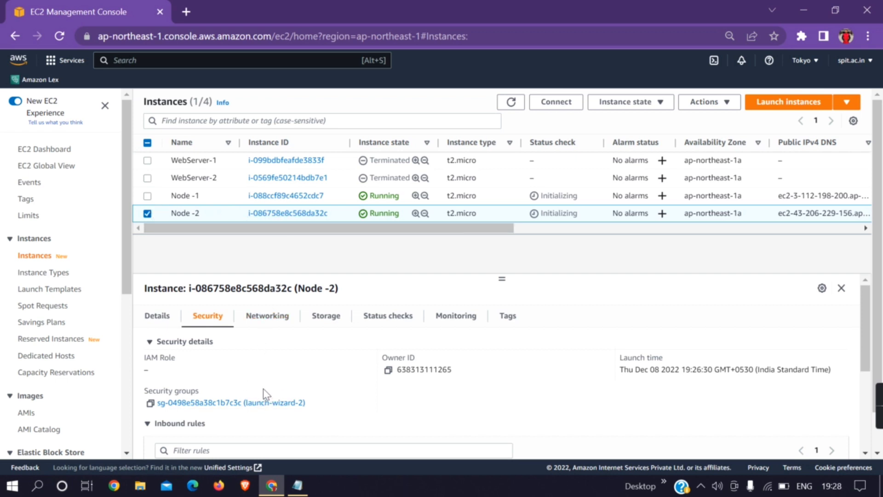
left_click(147, 196)
left_click(147, 214)
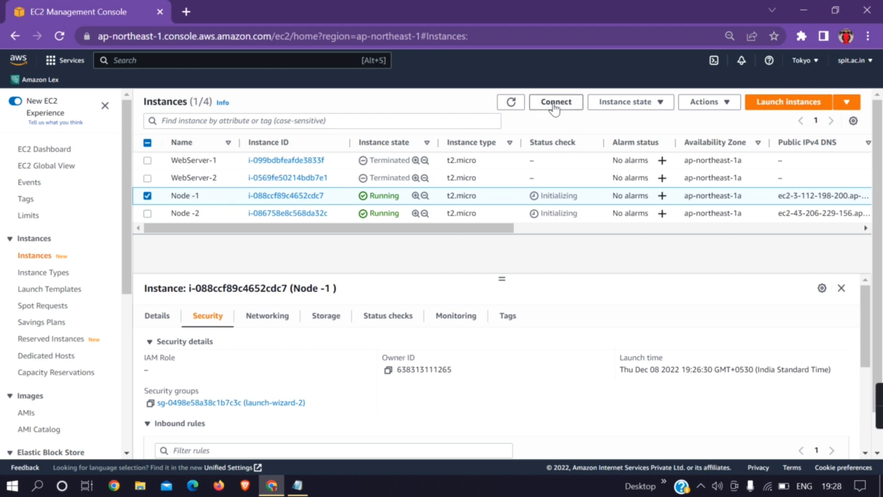
Duplicate the instances list in a second browser tab and connect to Node -1 from there through EC2 Instance Connect
right_click(62, 1)
left_click(116, 99)
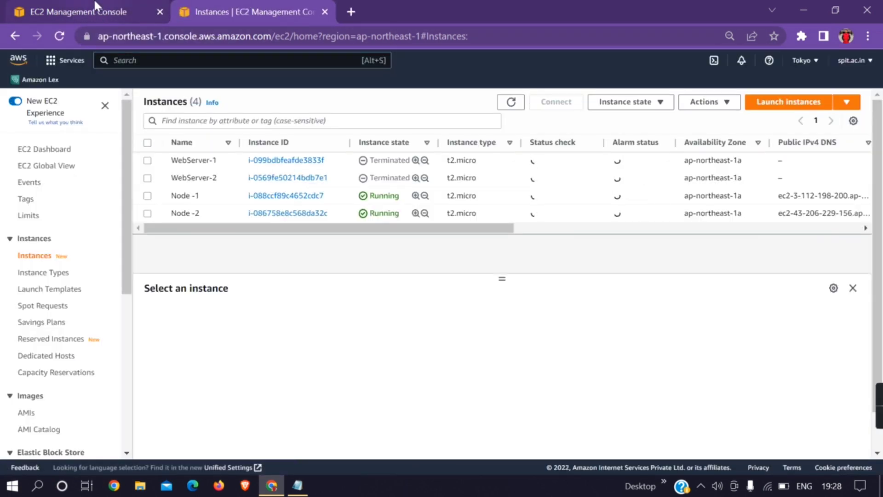
left_click(96, 6)
left_click(227, 5)
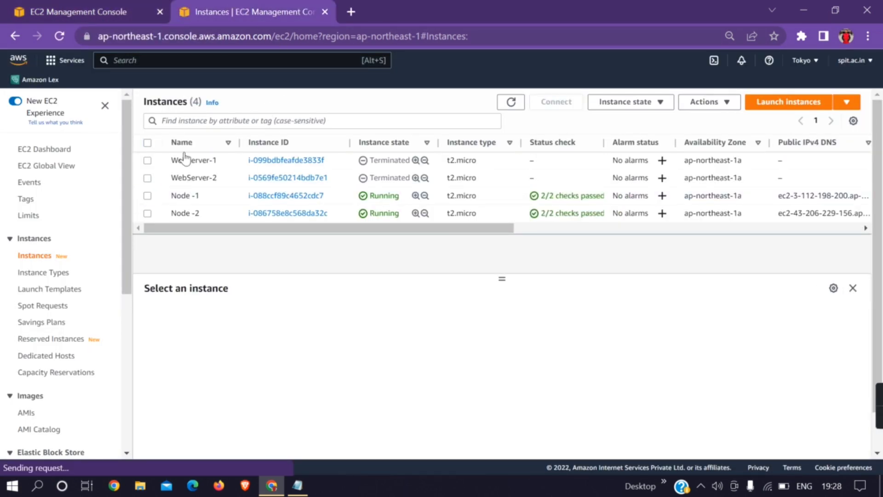
left_click(147, 195)
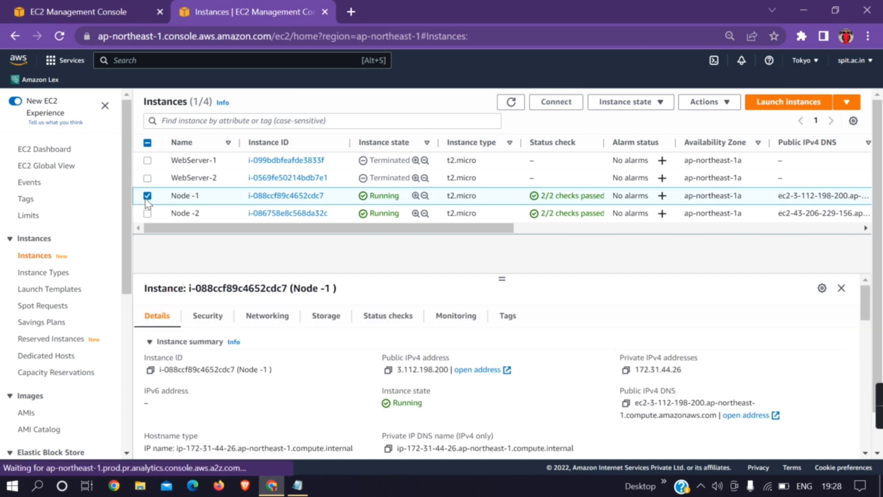
left_click(562, 108)
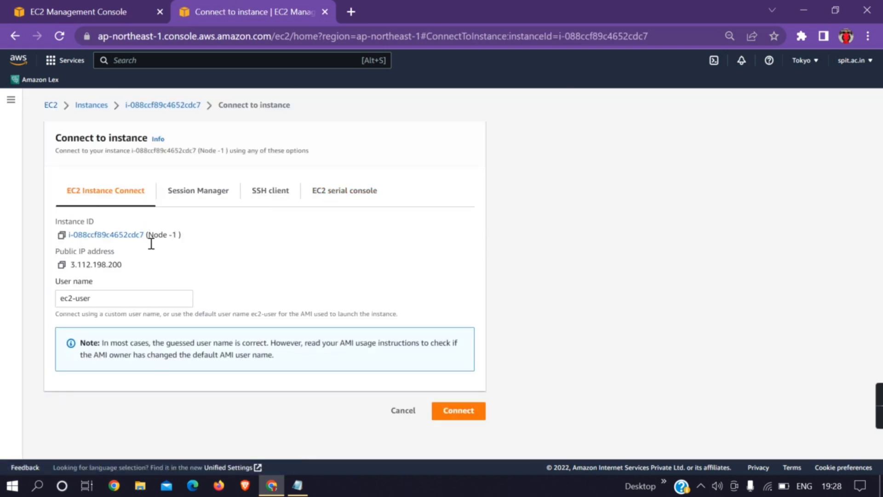
left_click(457, 412)
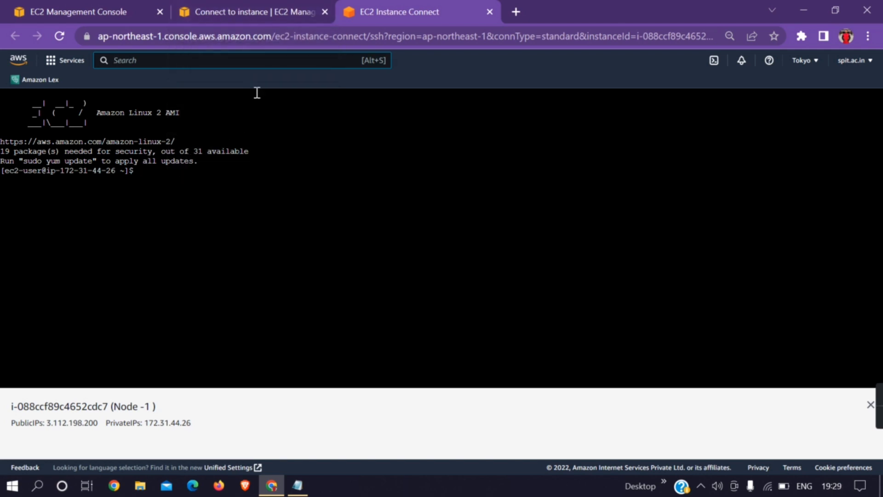
Go back to the instances list and connect to Node -2 through EC2 Instance Connect
left_click(256, 11)
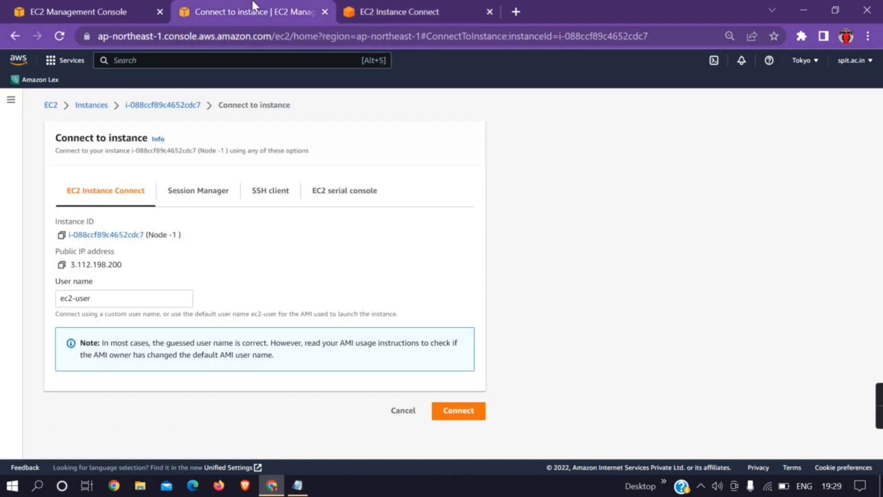
left_click(58, 4)
left_click(290, 7)
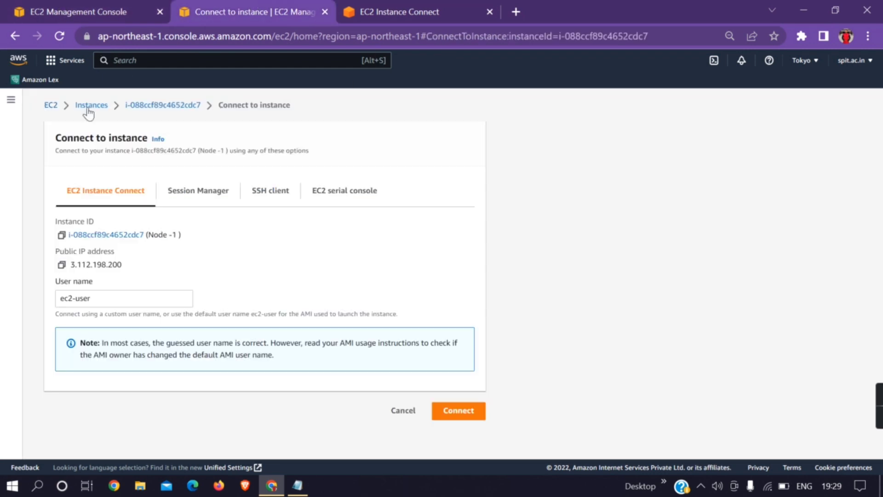
left_click(105, 109)
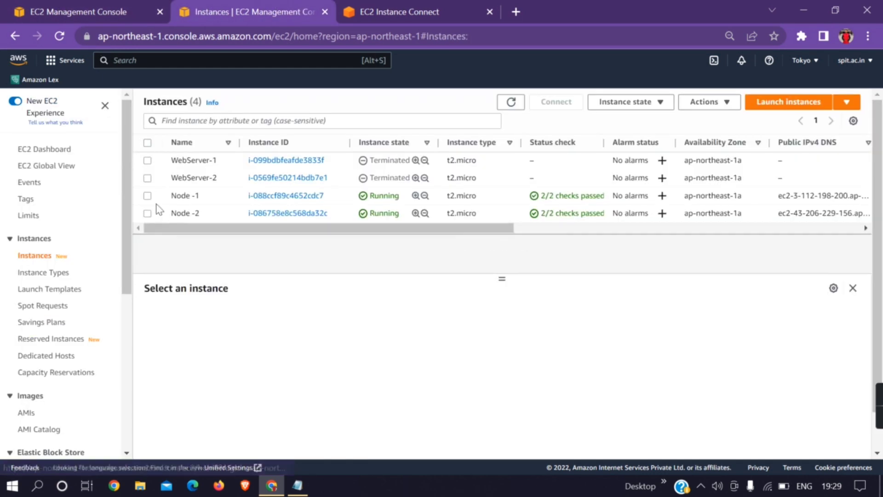
left_click(147, 213)
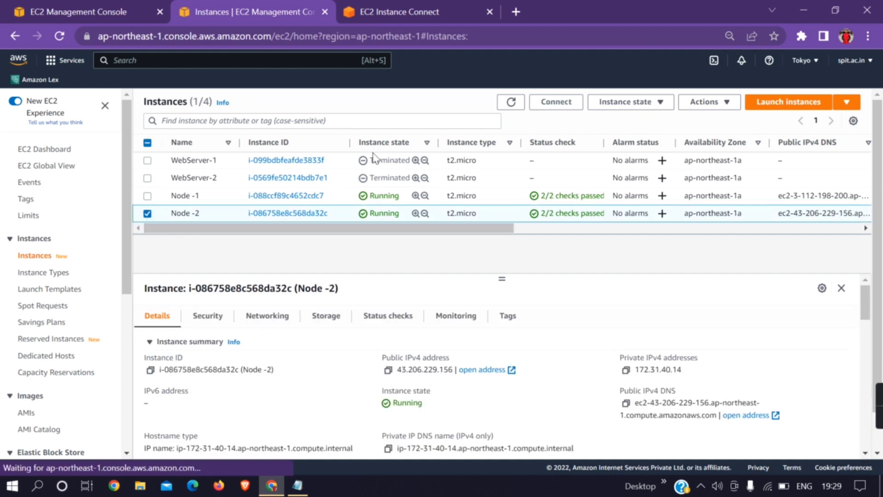
left_click(556, 101)
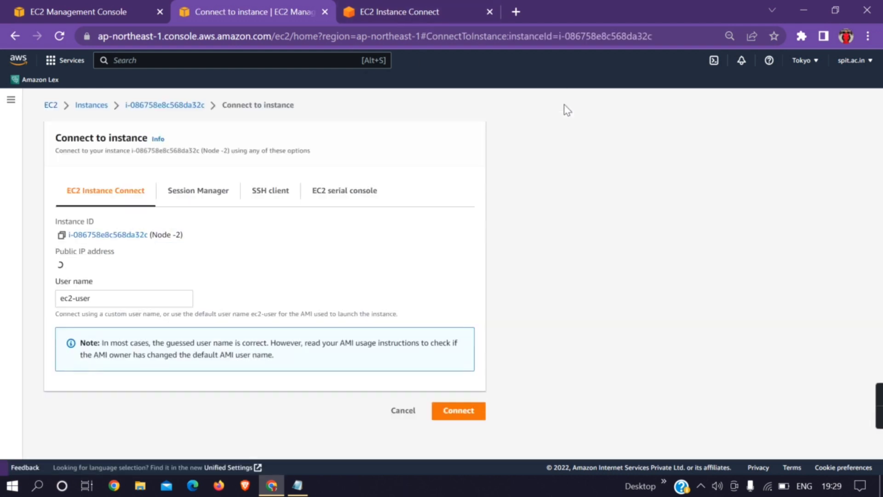
left_click(458, 411)
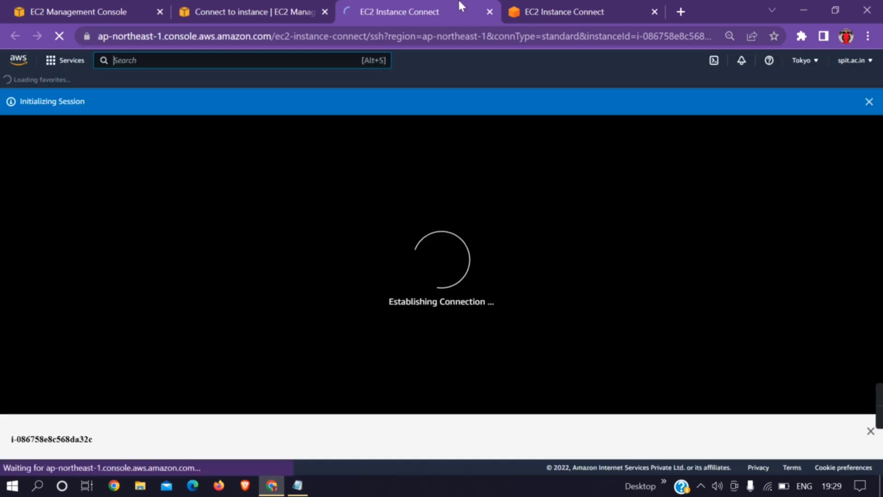
Compare the Node -1 and Node -2 terminal sessions to see which instance each one belongs to
left_click(591, 7)
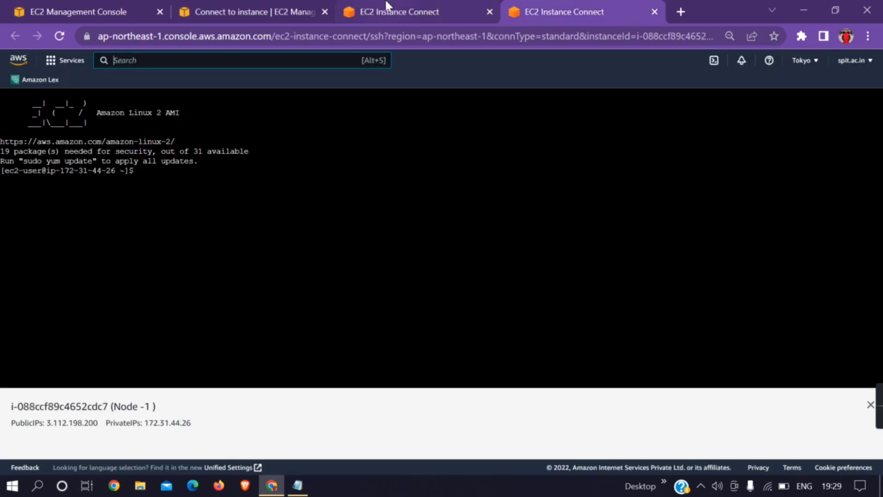
left_click(398, 7)
left_click(567, 2)
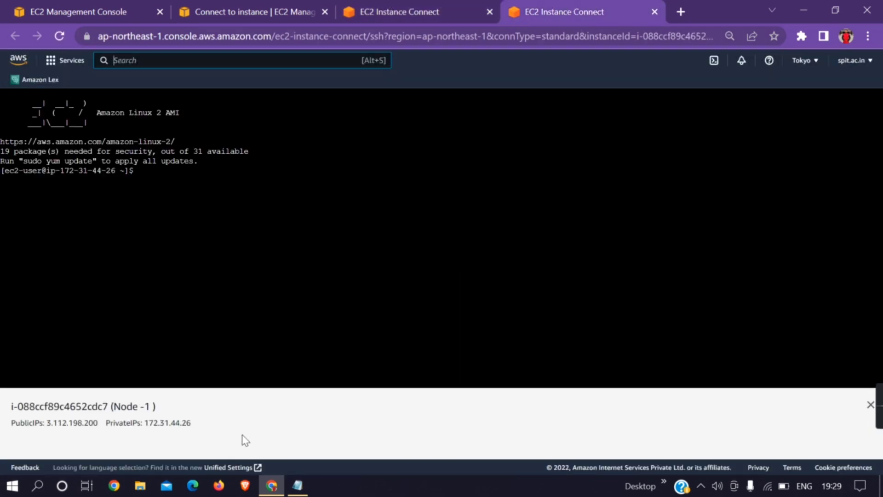
left_click(398, 7)
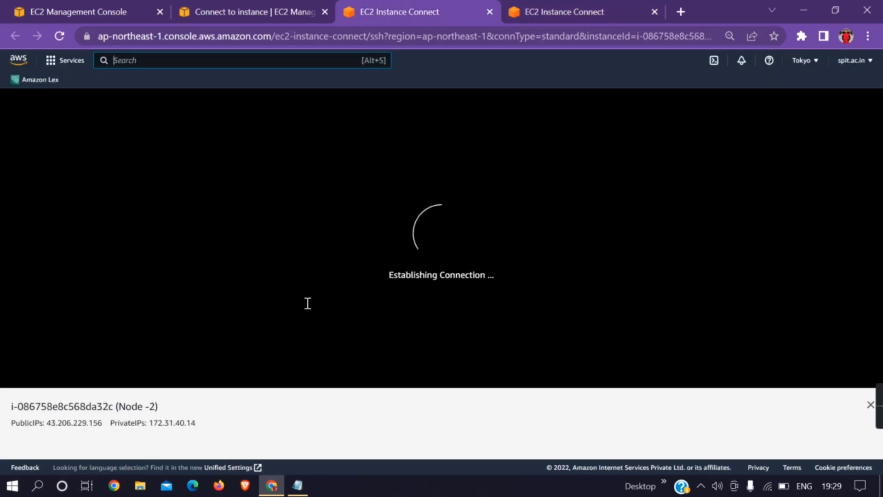
left_click(575, 1)
left_click(412, 2)
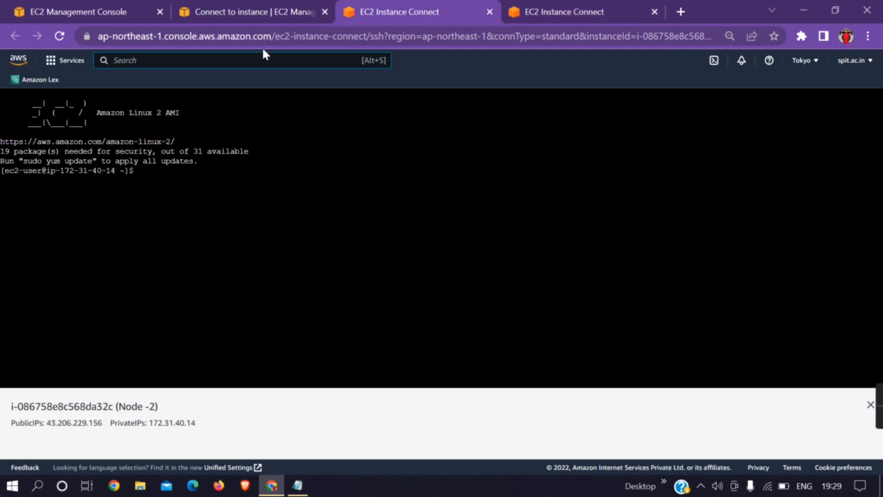
Return the second console tab to the instances list and open the EFS service in the first console tab
left_click(251, 8)
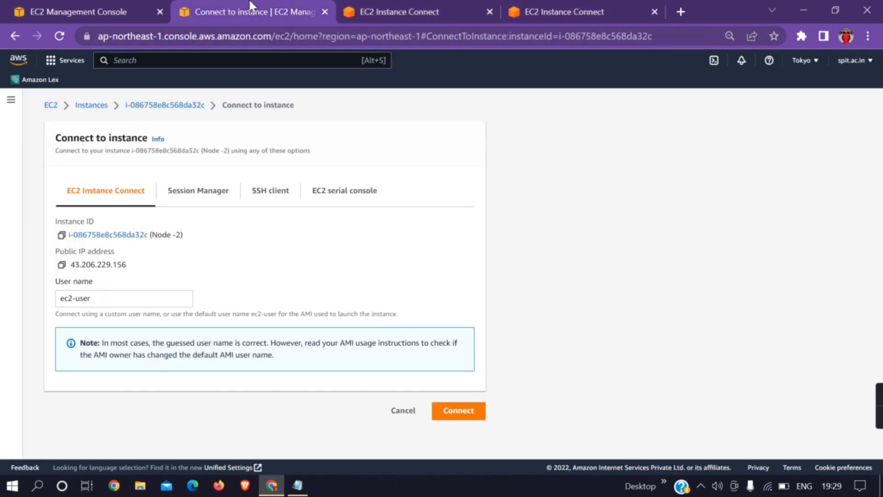
left_click(95, 107)
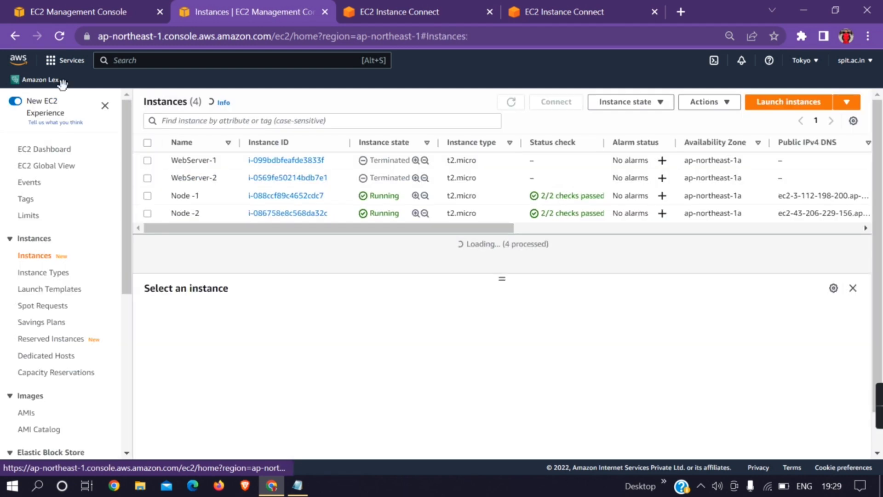
left_click(71, 65)
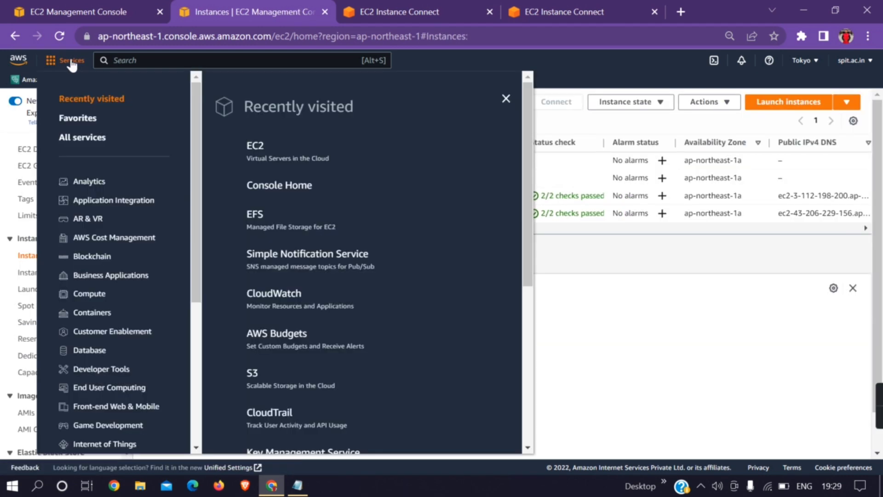
left_click(636, 309)
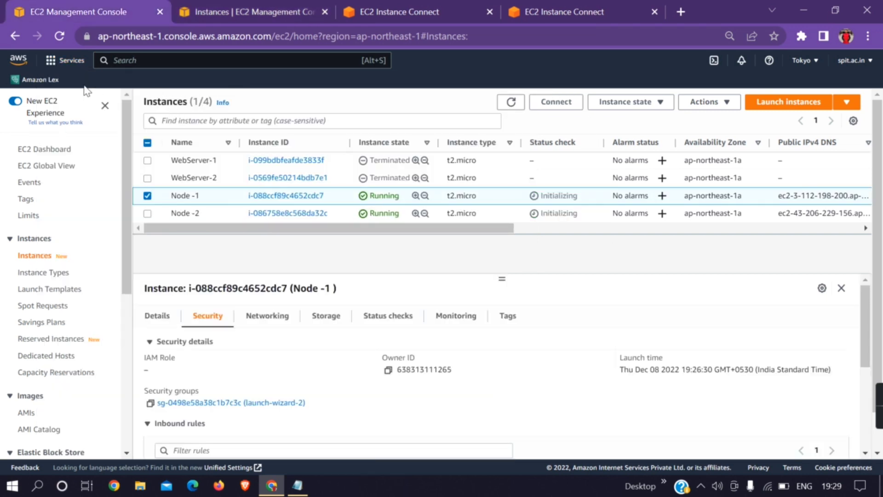
left_click(67, 61)
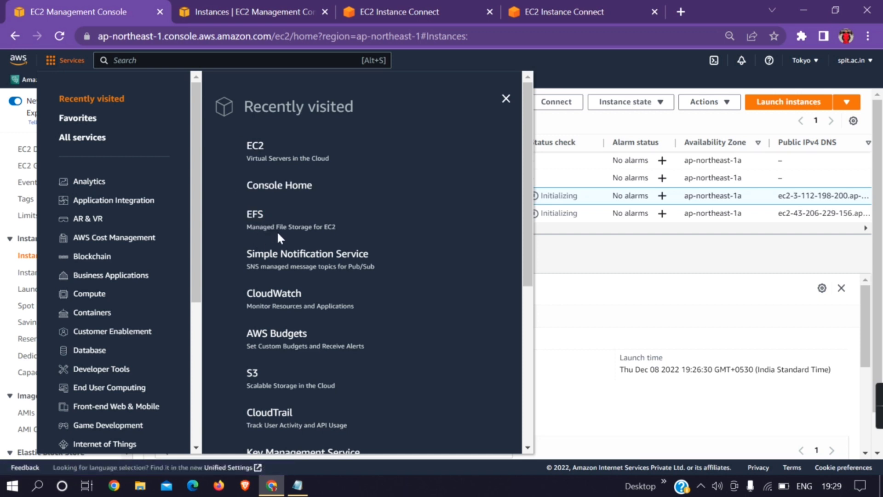
left_click(256, 219)
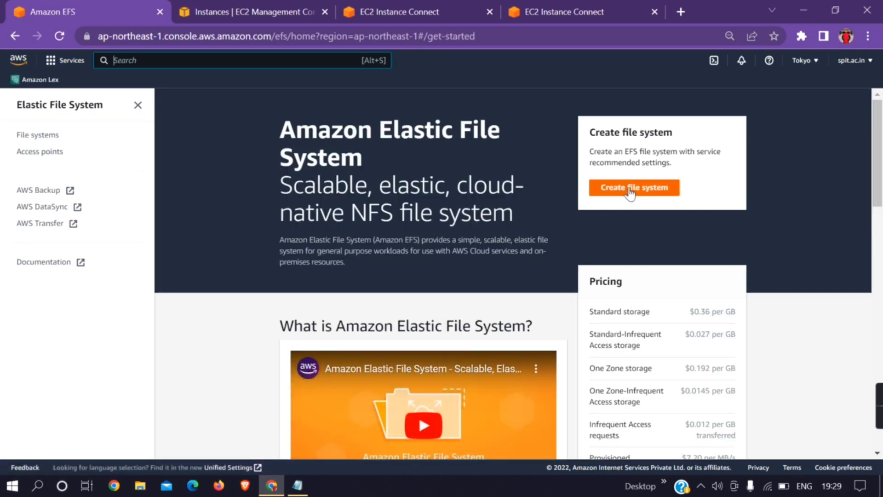
Start a new EFS file system named "MyDemoEfs" in the default VPC with Standard storage and customize its settings
left_click(630, 189)
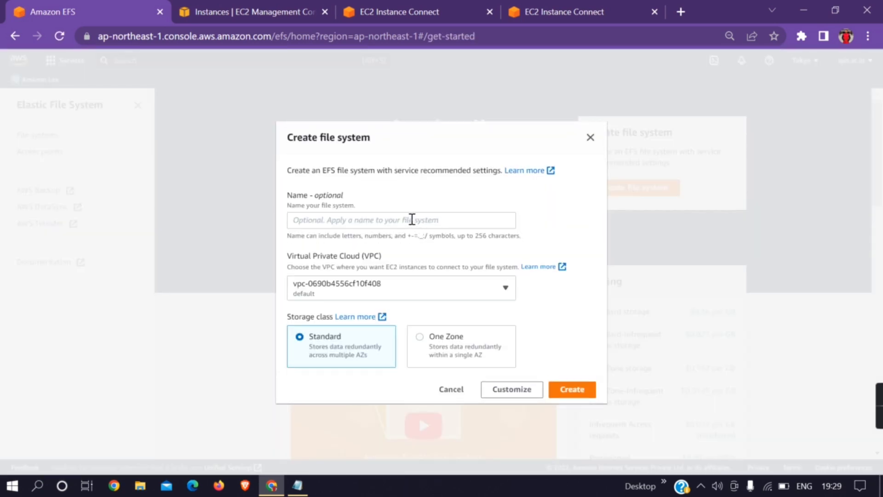
left_click(412, 219)
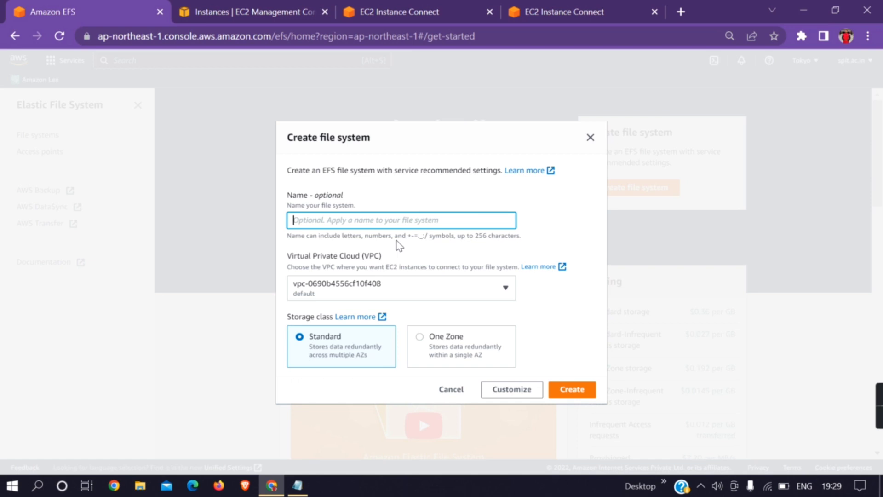
type("MyDemoEfs")
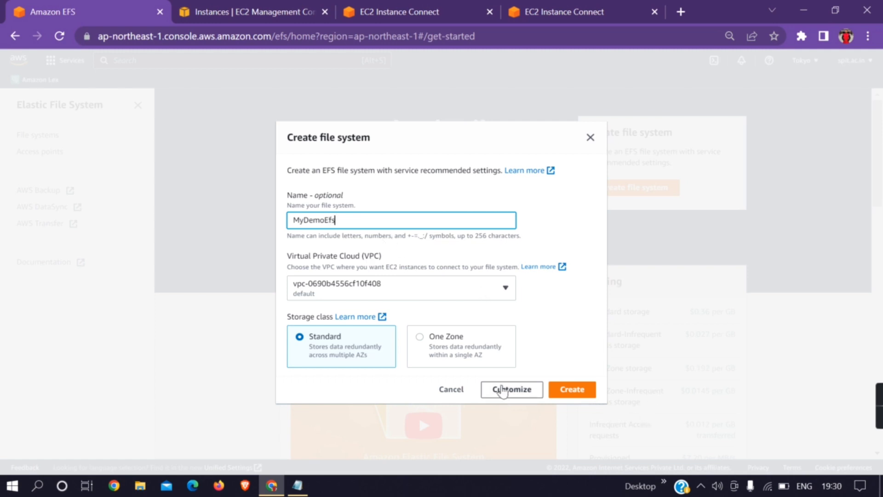
left_click(502, 390)
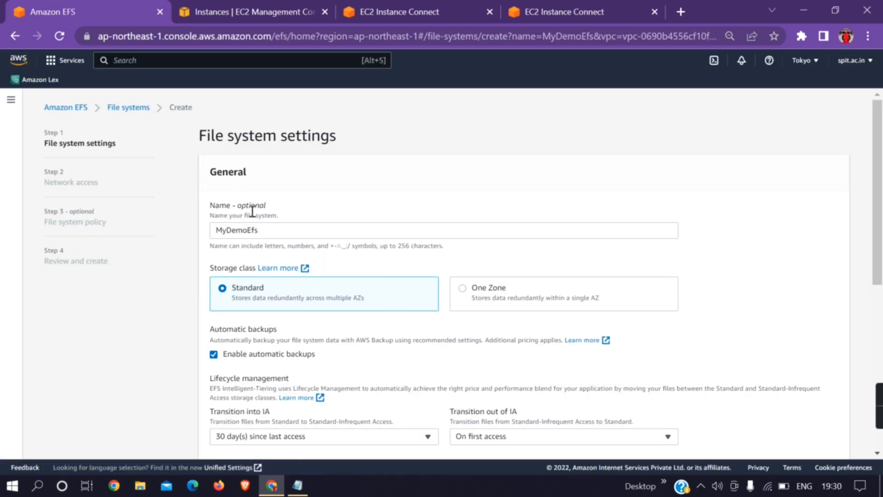
Accept the file system settings with Bursting throughput and General Purpose performance mode, and continue to network access
scroll(252, 212, "down", 7)
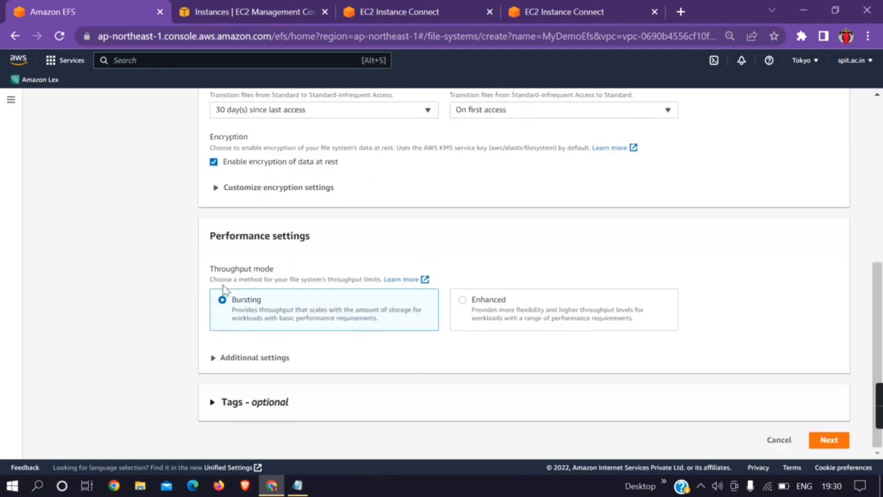
left_click(214, 358)
scroll(285, 344, "down", 2)
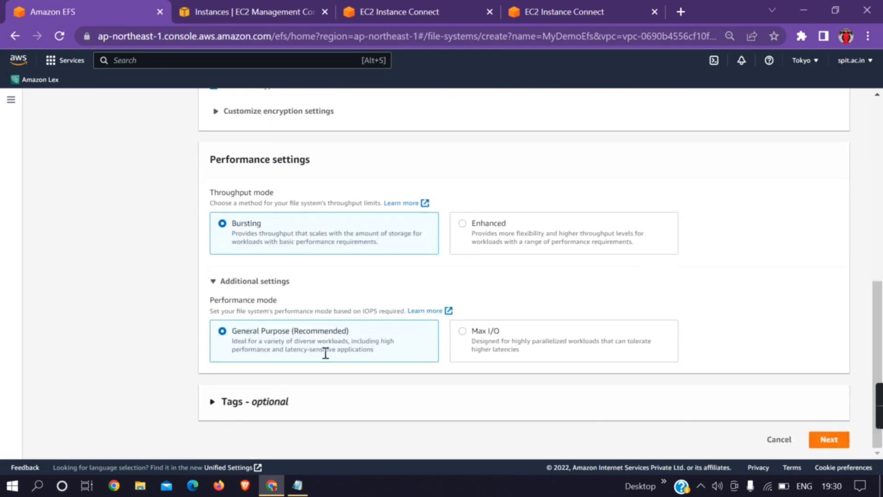
left_click(829, 440)
Remove the default security group from the ap-northeast-1a, ap-northeast-1c and ap-northeast-1d mount targets
scroll(328, 257, "down", 3)
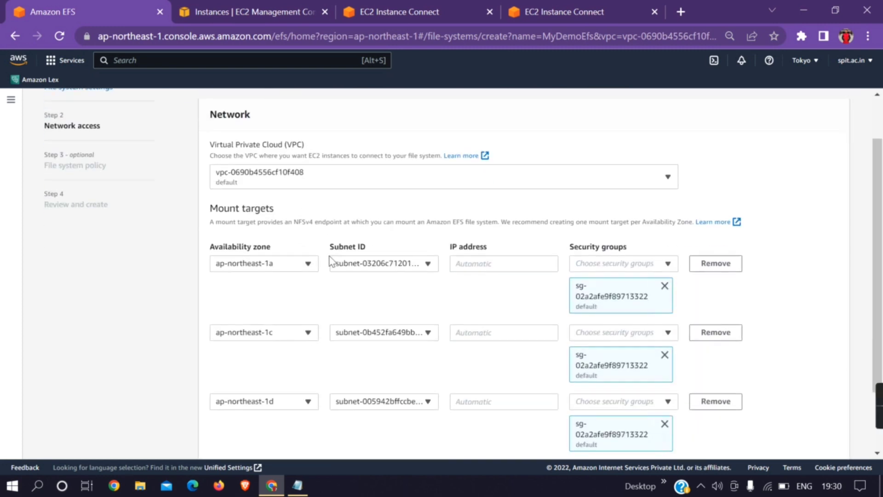
scroll(281, 239, "up", 2)
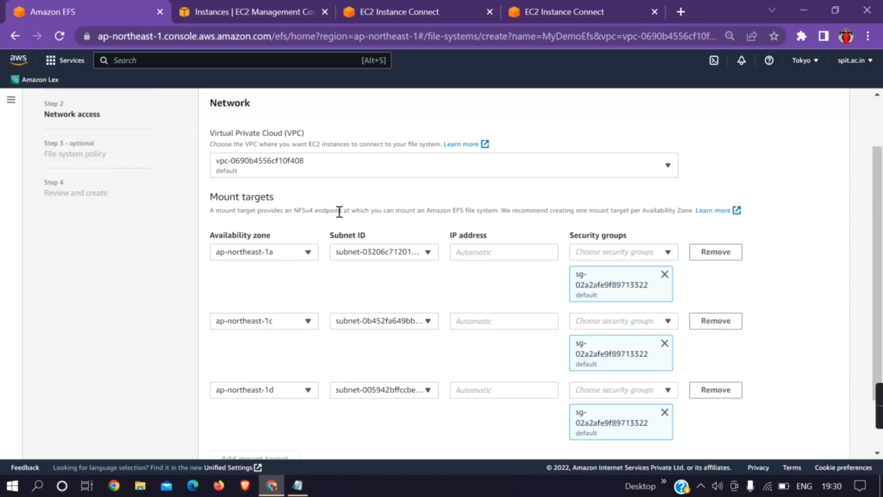
scroll(664, 250, "down", 2)
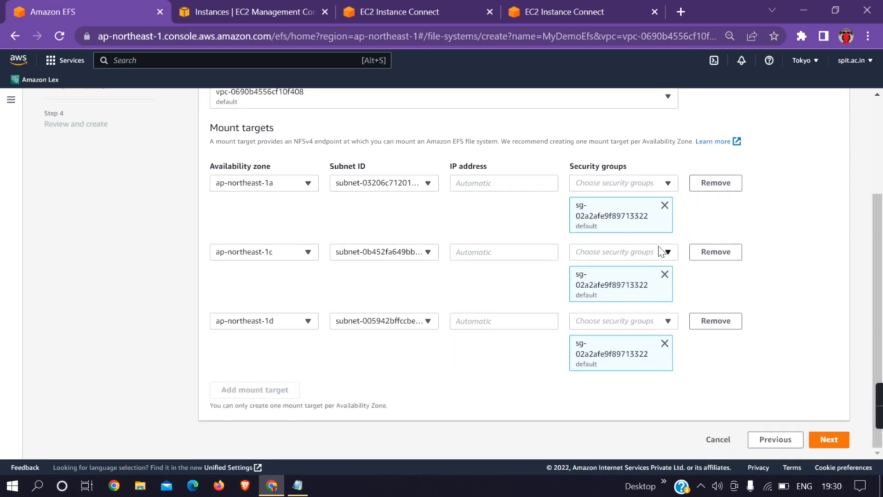
left_click(664, 205)
left_click(665, 274)
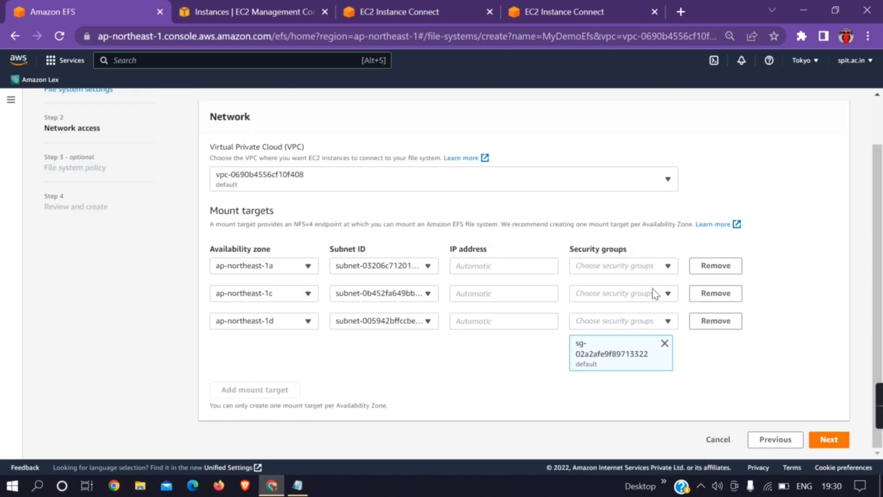
left_click(664, 343)
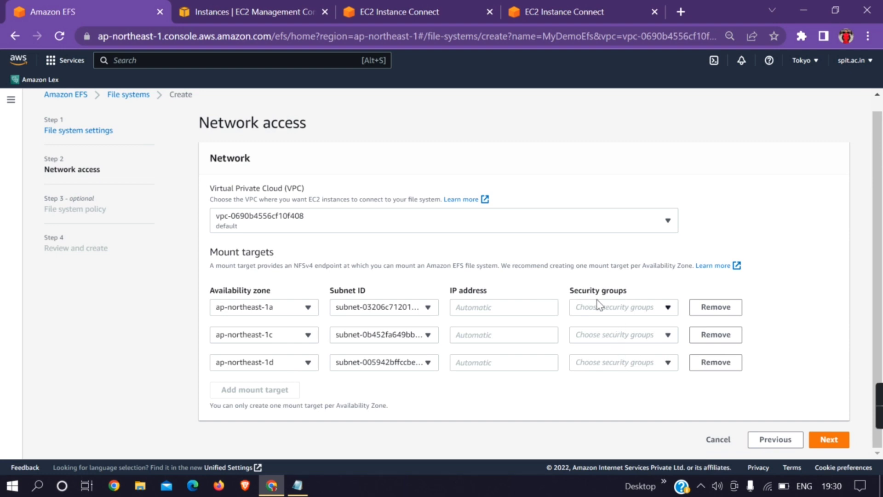
Look up the security group of instance Node -1 in the EC2 instances list for use on the mount targets
left_click(607, 312)
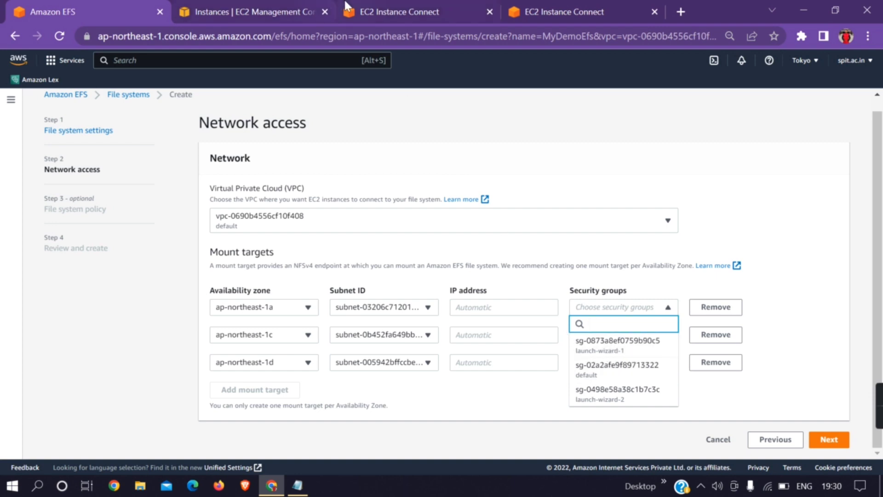
left_click(282, 7)
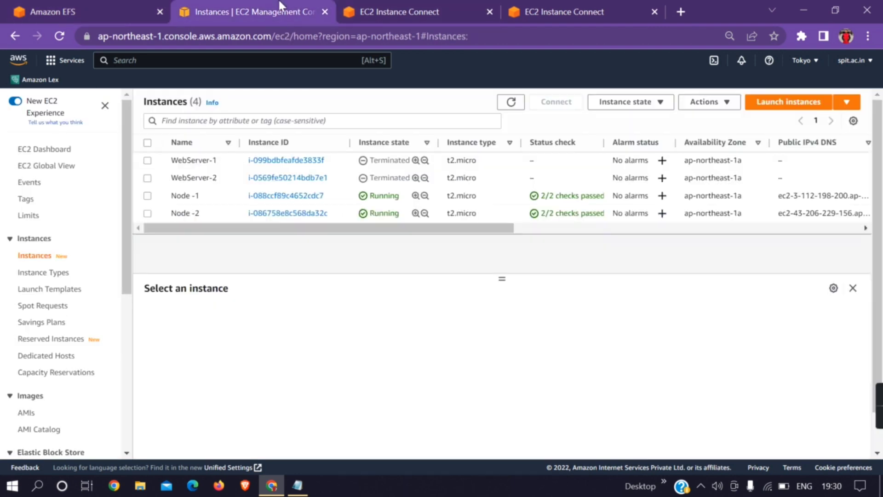
left_click(147, 196)
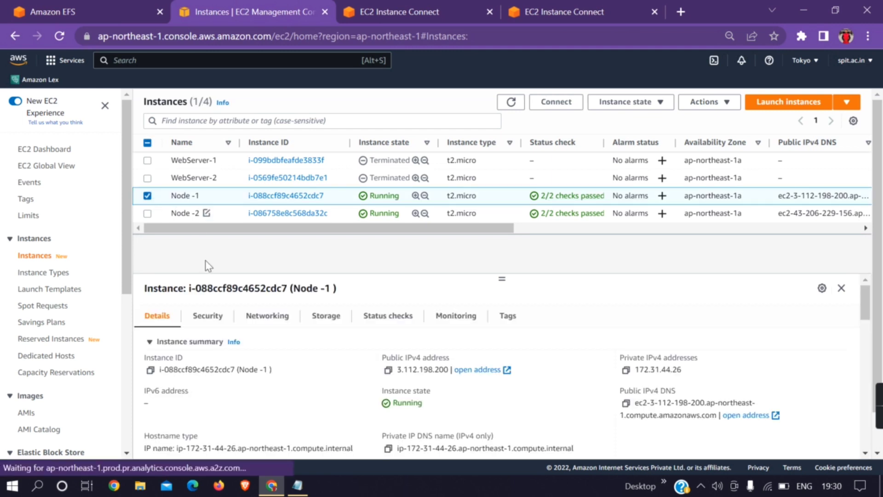
left_click(207, 316)
scroll(262, 343, "down", 3)
scroll(262, 345, "up", 2)
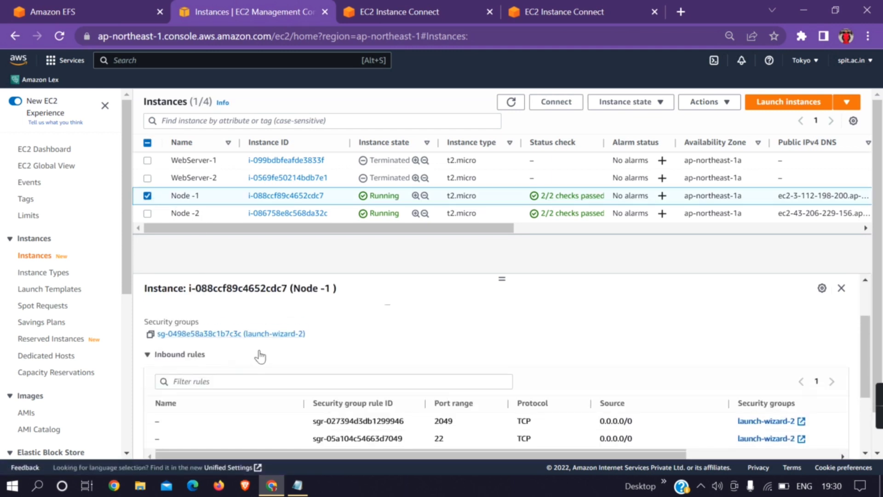
Assign the launch-wizard-2 security group to the ap-northeast-1a and ap-northeast-1c mount targets of the new file system
left_click(26, 3)
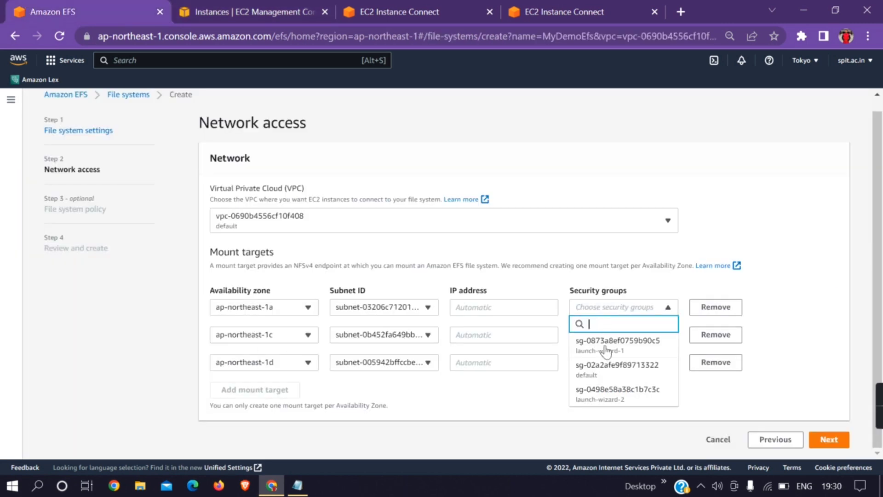
left_click(616, 394)
left_click(785, 344)
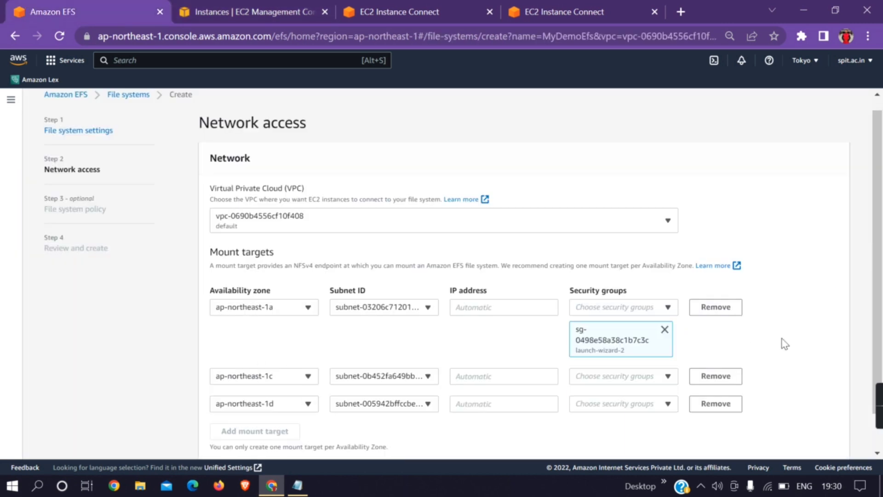
scroll(676, 360, "down", 1)
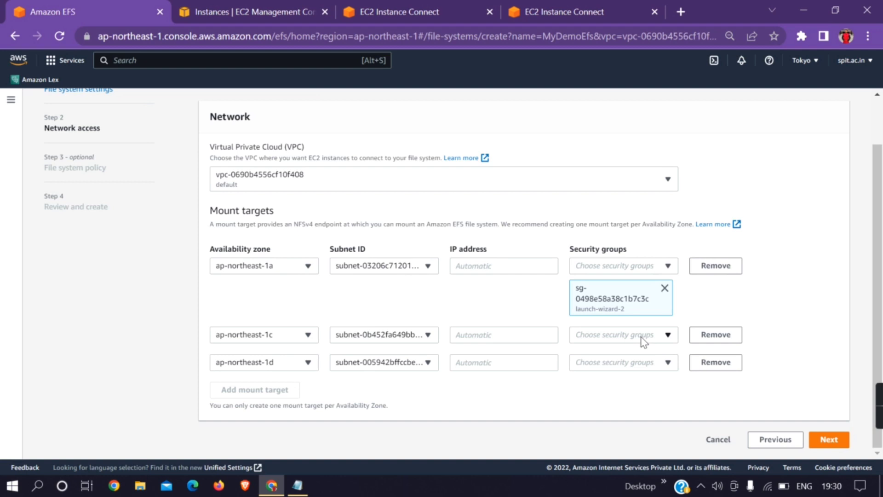
left_click(642, 337)
left_click(624, 317)
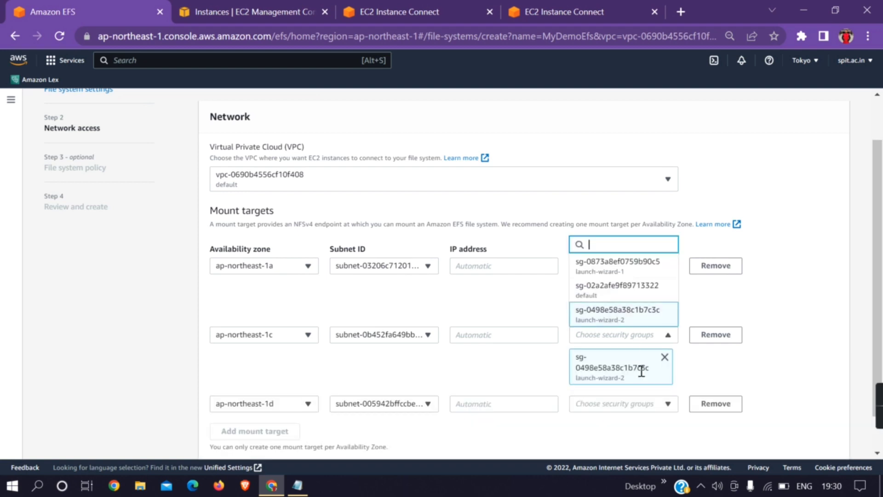
scroll(635, 382, "down", 1)
Assign the launch-wizard-2 security group to the ap-northeast-1d mount target
left_click(631, 366)
left_click(634, 365)
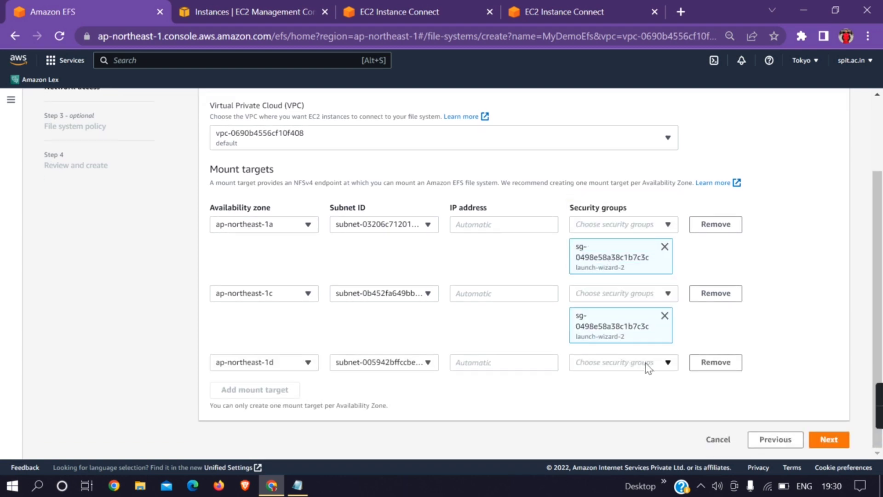
left_click(666, 366)
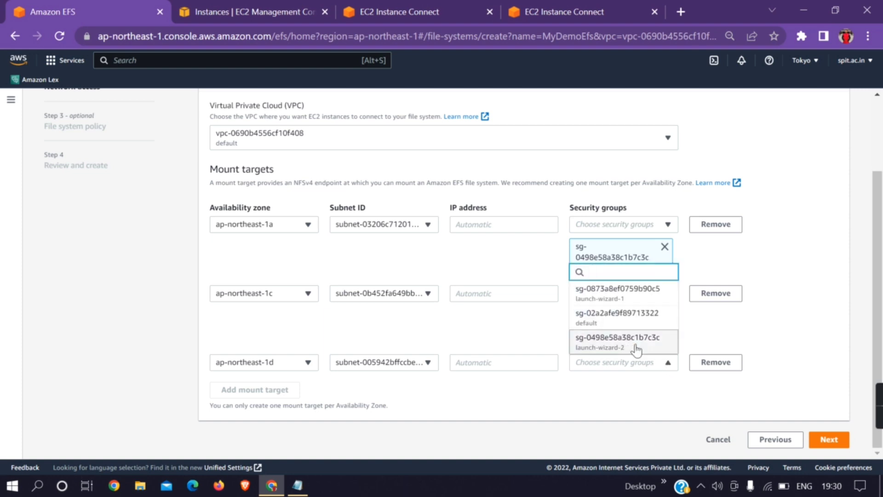
left_click(662, 344)
scroll(800, 298, "down", 1)
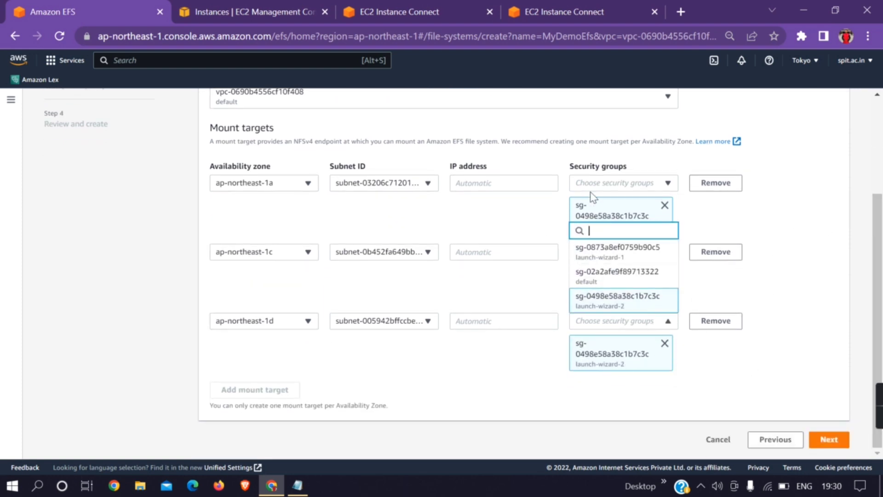
scroll(431, 235, "up", 2)
scroll(474, 244, "down", 2)
Accept the network access settings, leave the file system policy empty, create the file system and refresh the file systems list
left_click(824, 439)
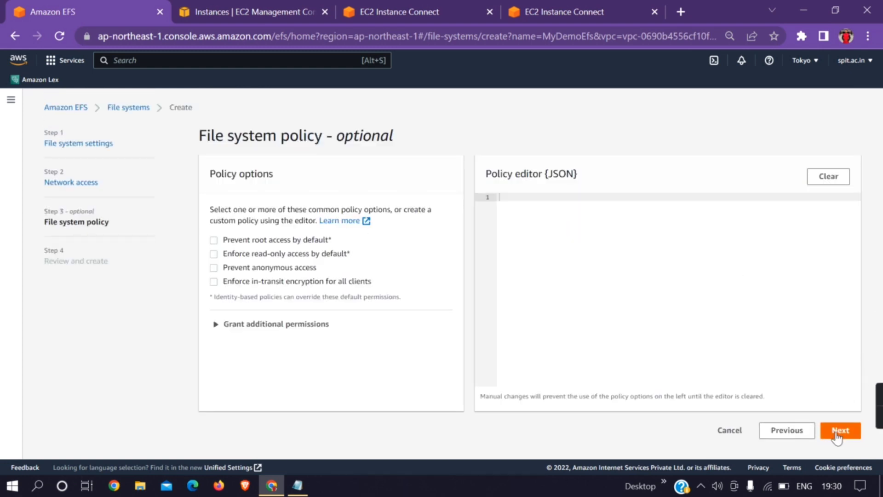
left_click(840, 430)
scroll(326, 282, "down", 20)
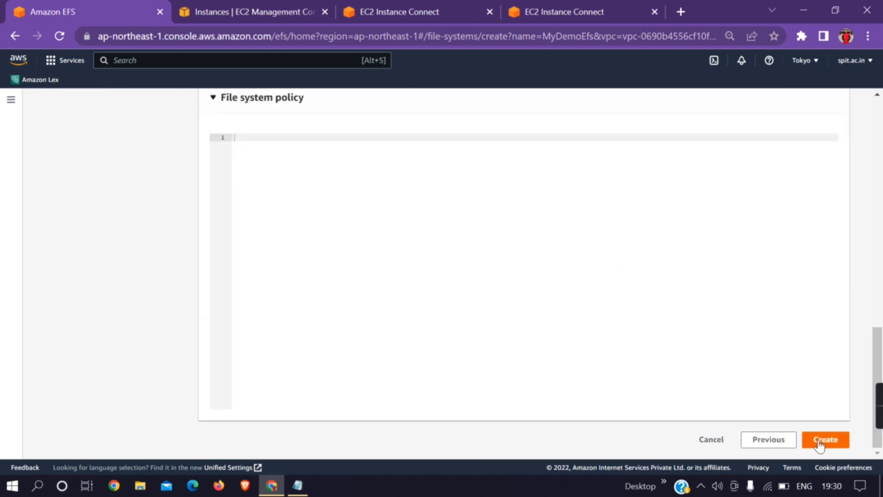
left_click(818, 443)
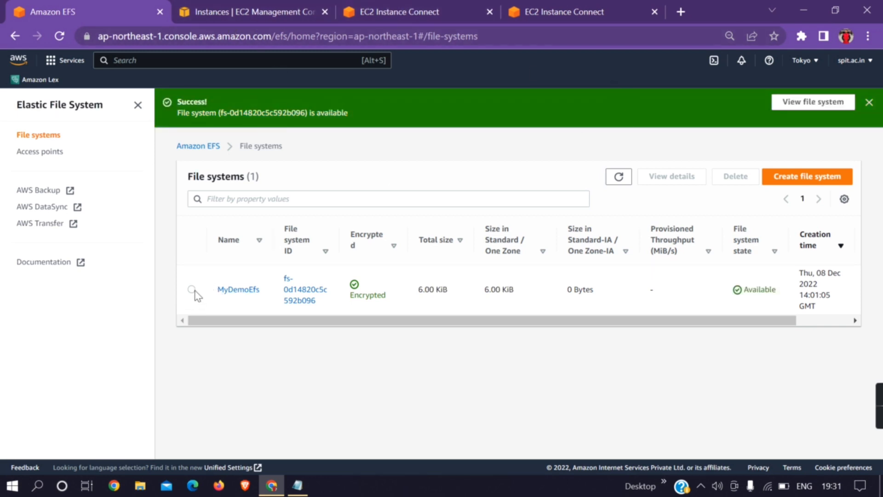
left_click(632, 176)
Compare the two EC2 Instance Connect sessions and end on the Node -1 terminal
left_click(410, 2)
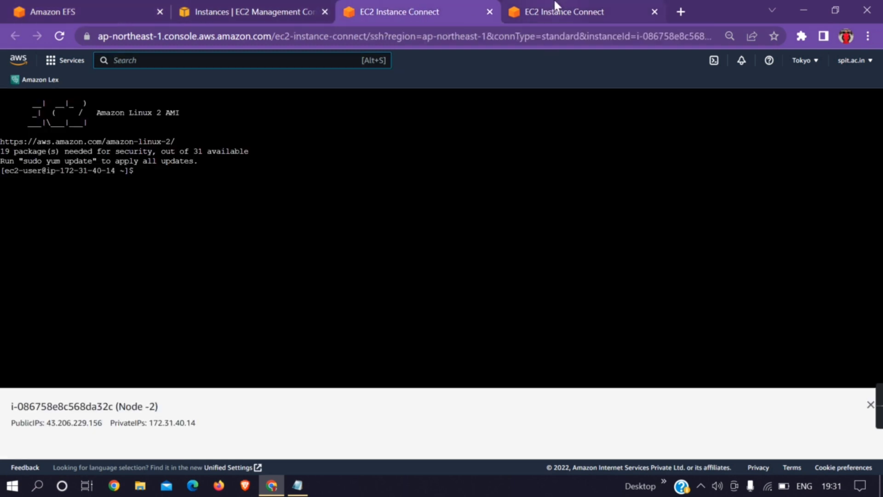
left_click(554, 2)
left_click(398, 2)
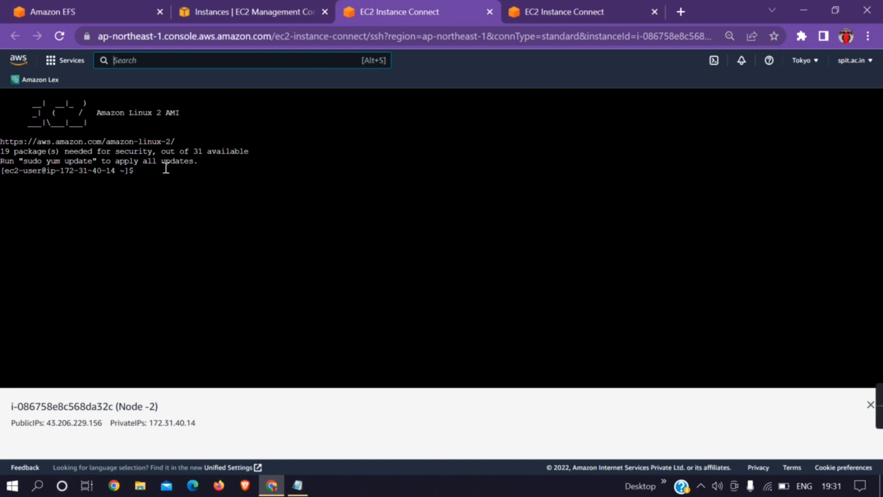
left_click(536, 2)
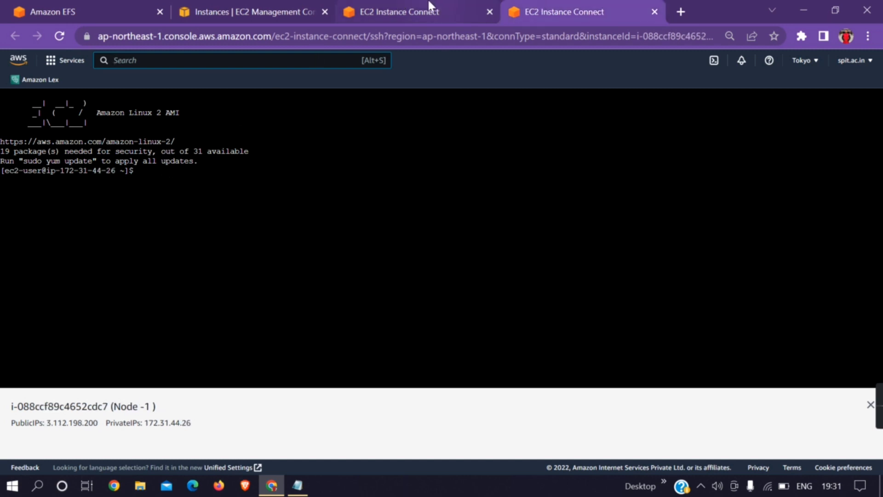
left_click(421, 2)
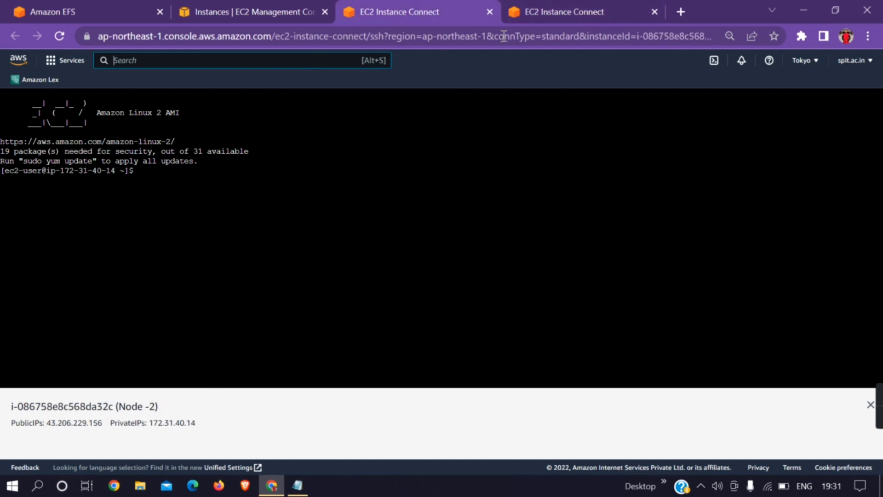
left_click(511, 13)
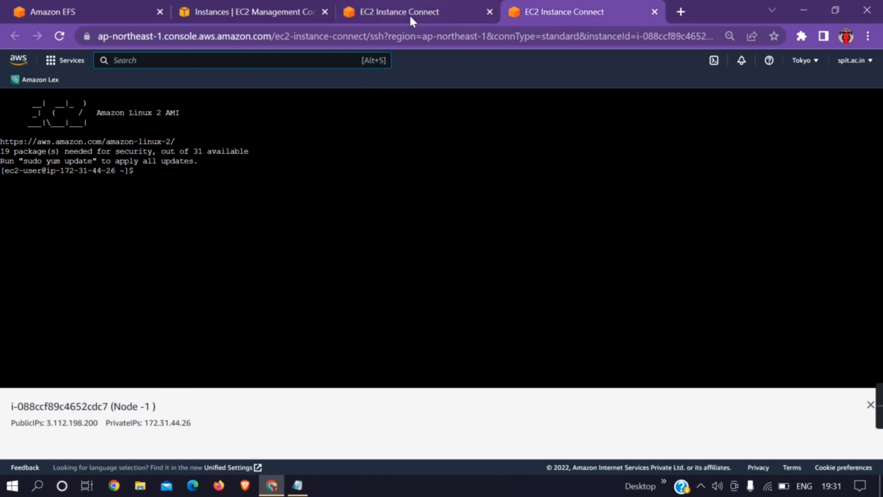
Switch to Notepad and copy the first command, "sudo su", from the Notes file
left_click(304, 489)
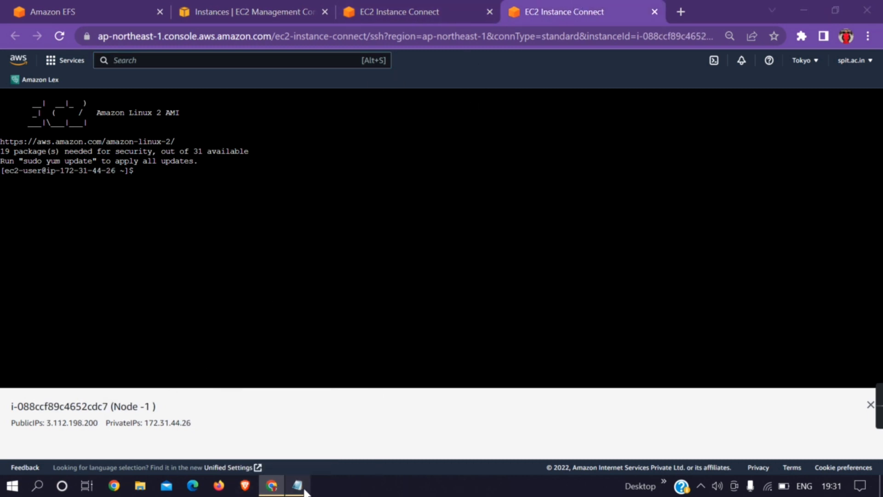
left_click(288, 246)
left_click_drag(248, 256, 287, 255)
key("ctrl+c")
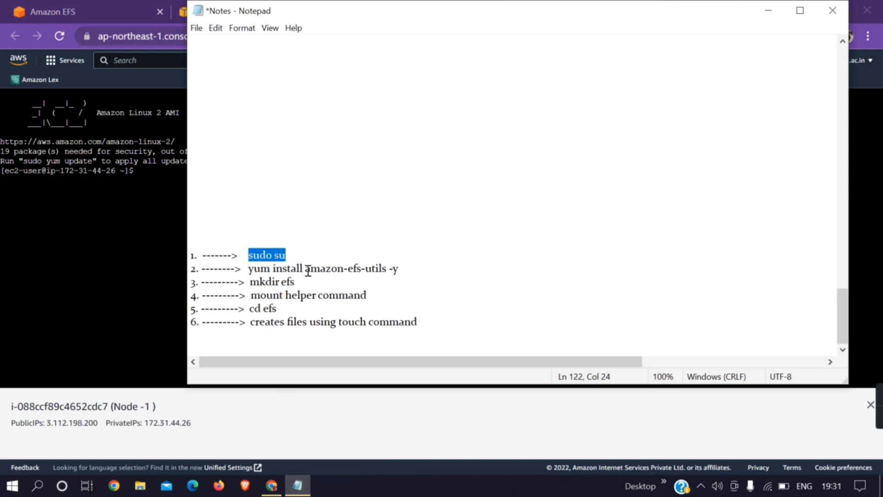
Return to the browser and run "sudo su" in the Node -1 terminal
left_click(271, 485)
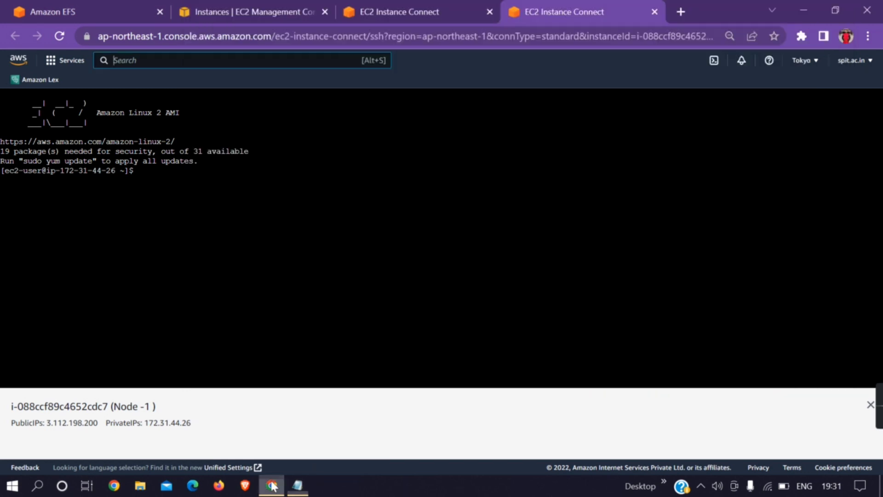
left_click(147, 178)
right_click(146, 174)
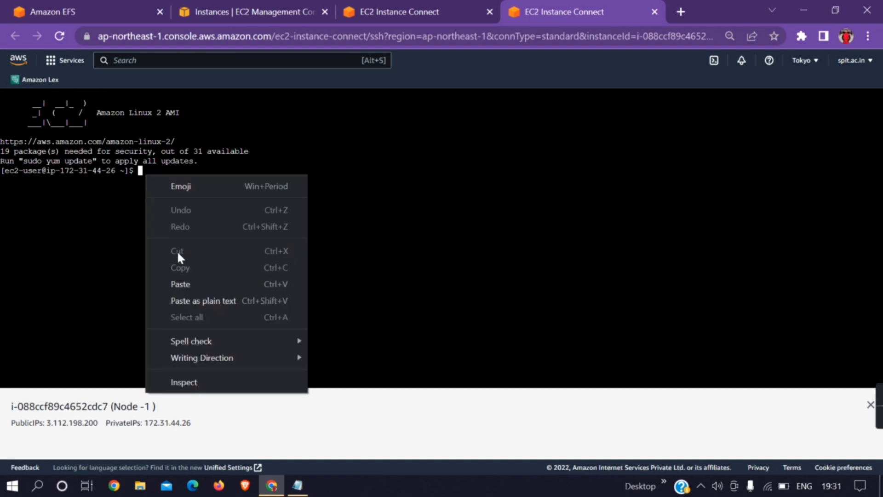
left_click(182, 278)
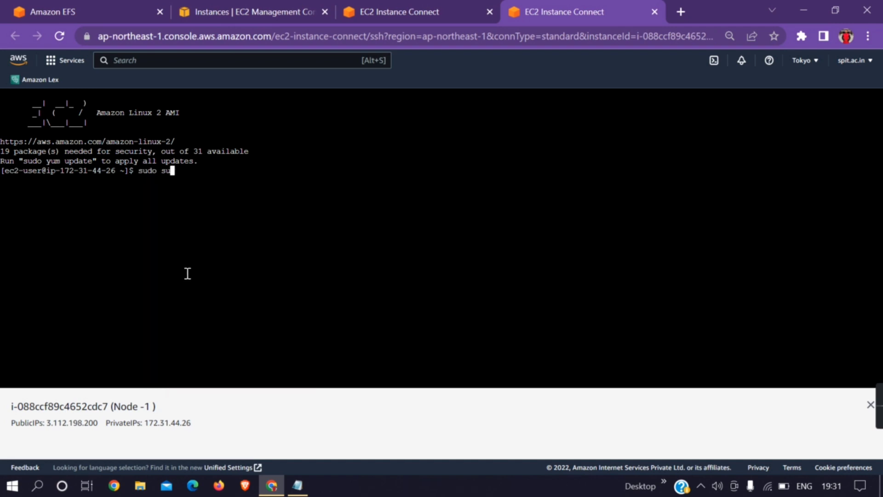
key("Return")
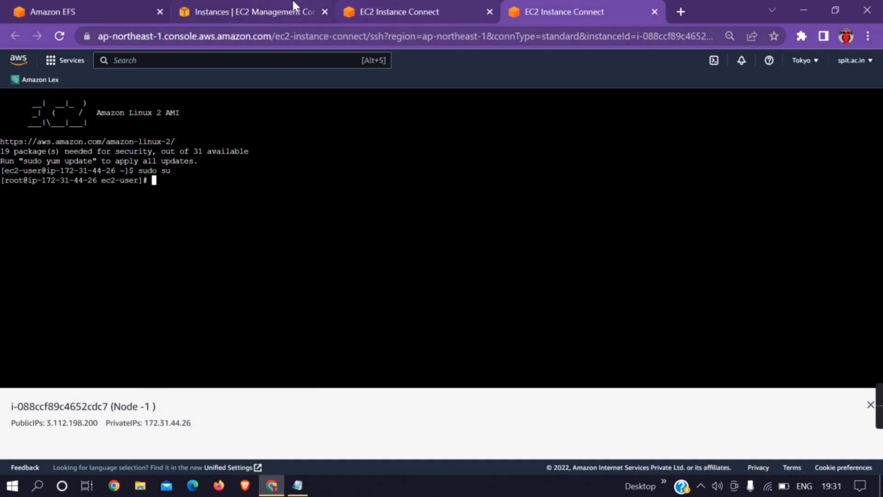
Run the copied "sudo su" command in the Node -2 terminal
left_click(390, 12)
right_click(150, 169)
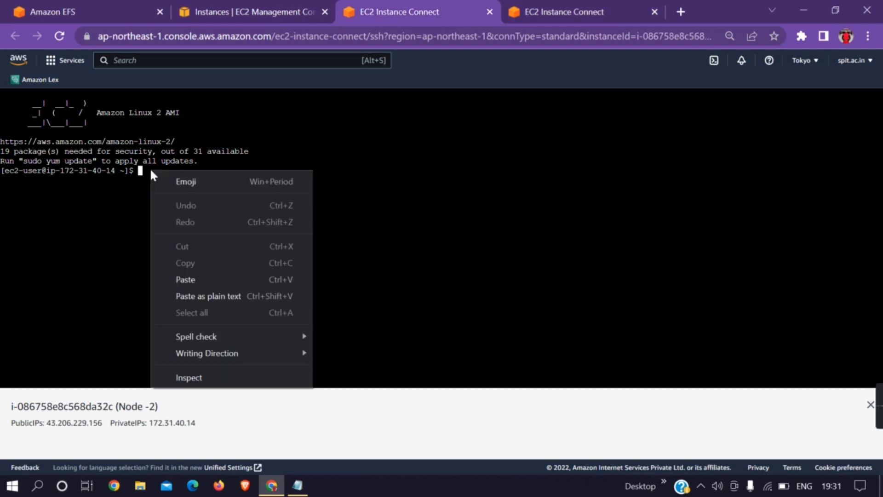
left_click(193, 281)
key("Return")
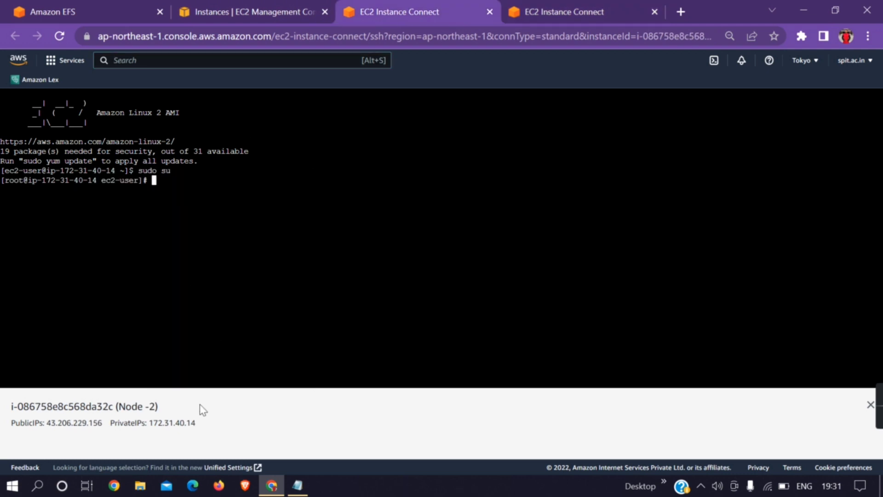
Check the root shell prompts in both the Node -1 and Node -2 terminals
left_click(581, 7)
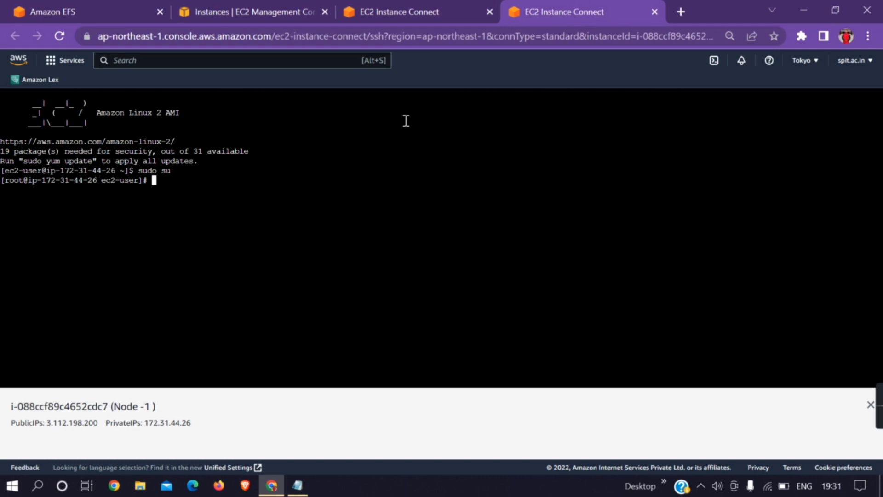
left_click(400, 3)
left_click(515, 3)
left_click(410, 3)
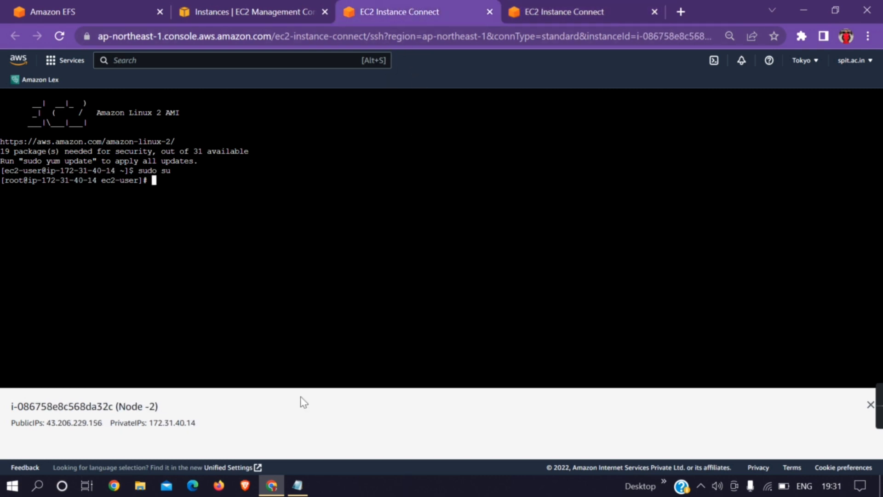
Switch to Notepad and copy the second command, "yum install amazon-efs-utils -y", from the Notes file
left_click(299, 487)
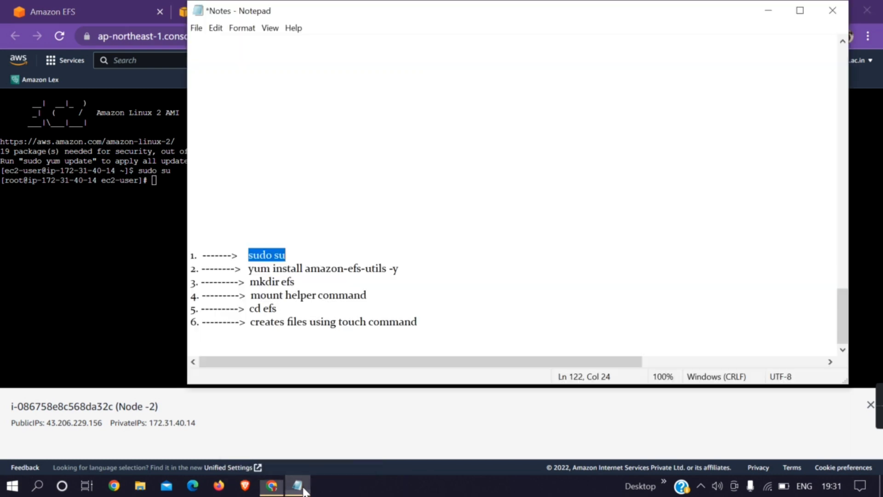
left_click(319, 242)
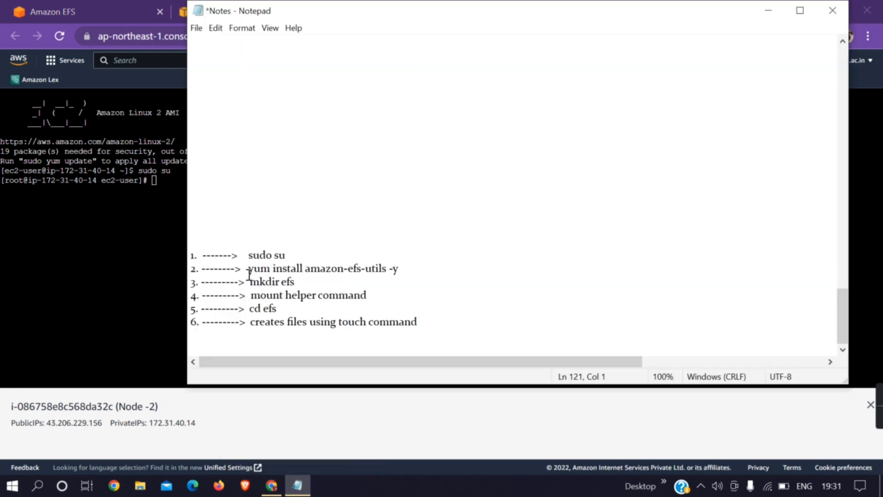
left_click(251, 271)
left_click_drag(252, 271, 400, 273)
key("ctrl+c")
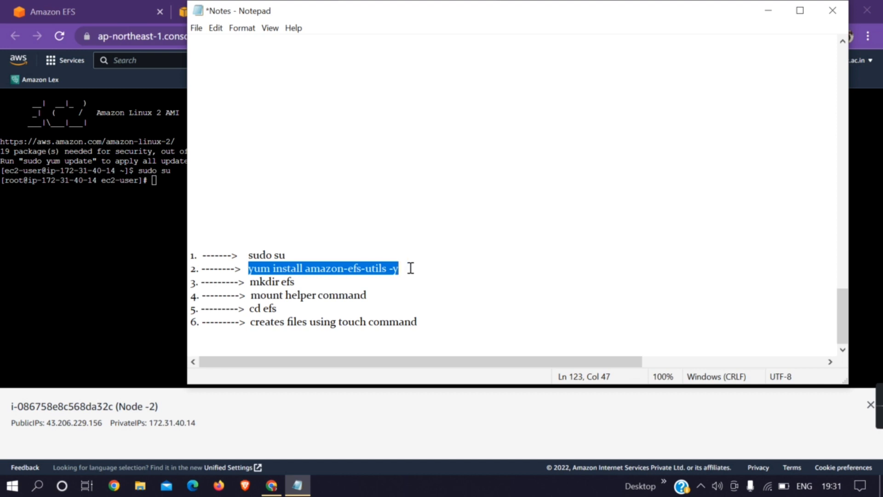
left_click(409, 268)
Return to the browser and run "yum install amazon-efs-utils -y" in the Node -1 terminal
left_click(271, 485)
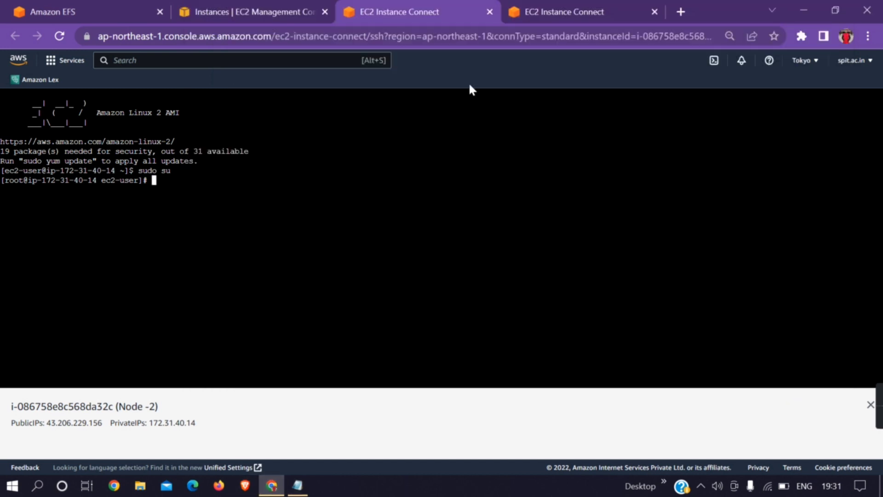
left_click(555, 2)
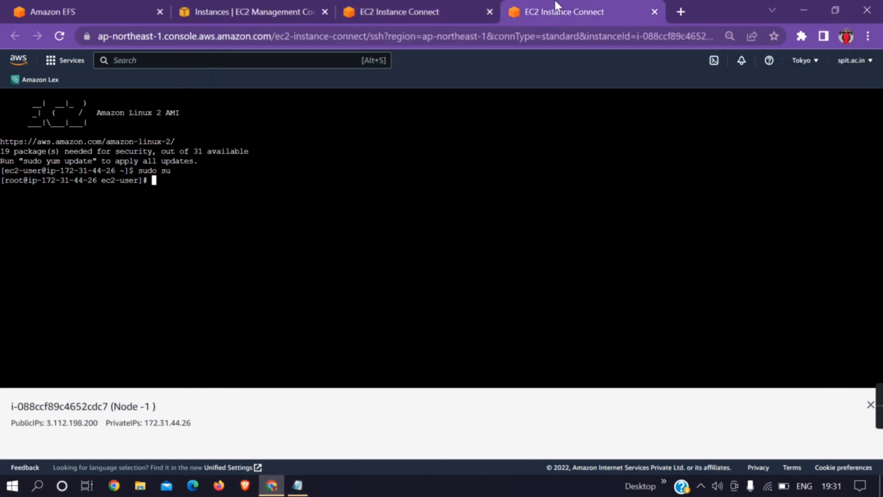
right_click(154, 173)
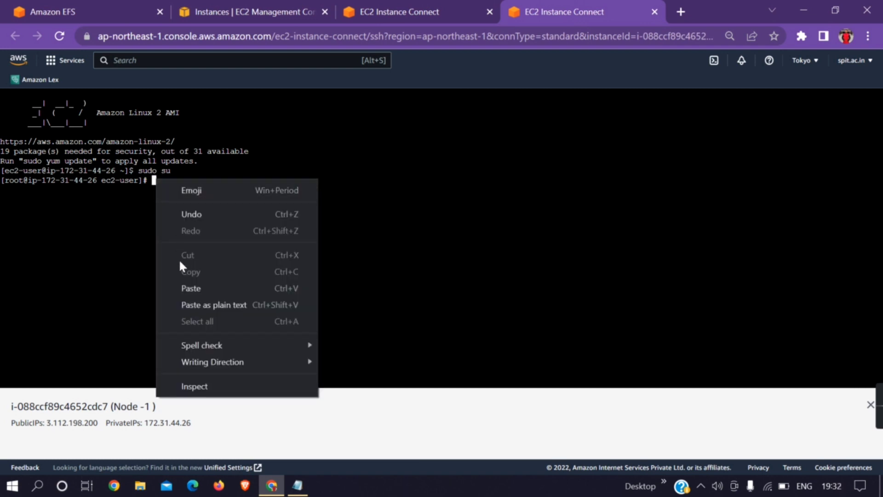
left_click(180, 286)
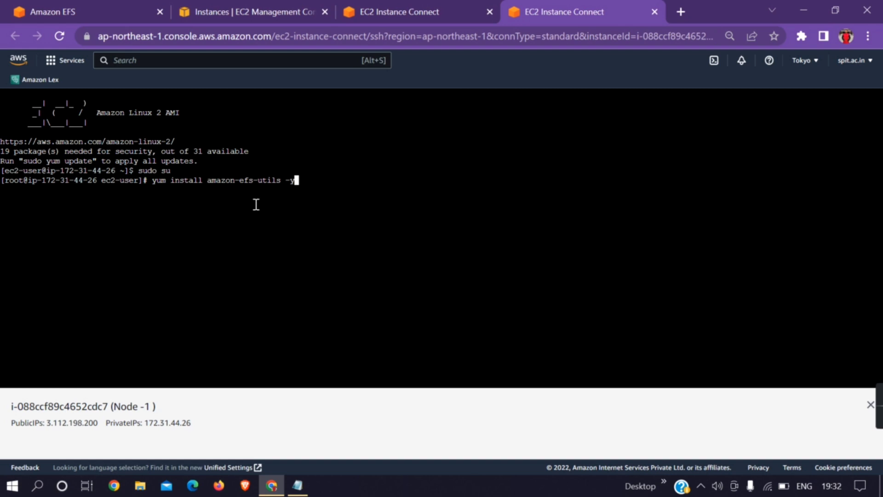
key("Return")
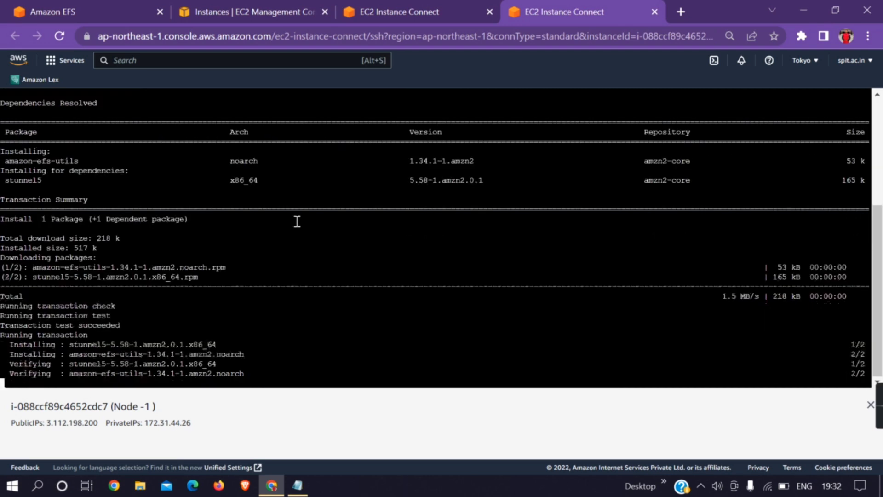
Run the copied "yum install amazon-efs-utils -y" command in the Node -2 terminal
left_click(425, 1)
right_click(155, 179)
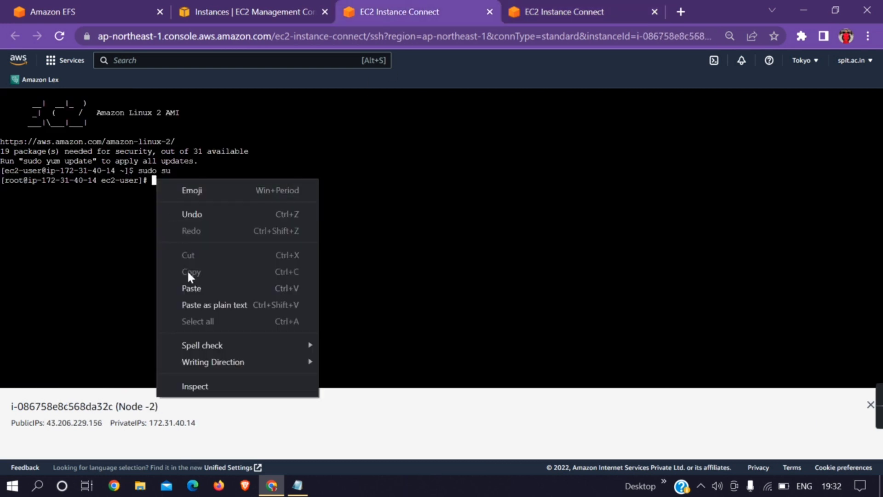
left_click(194, 288)
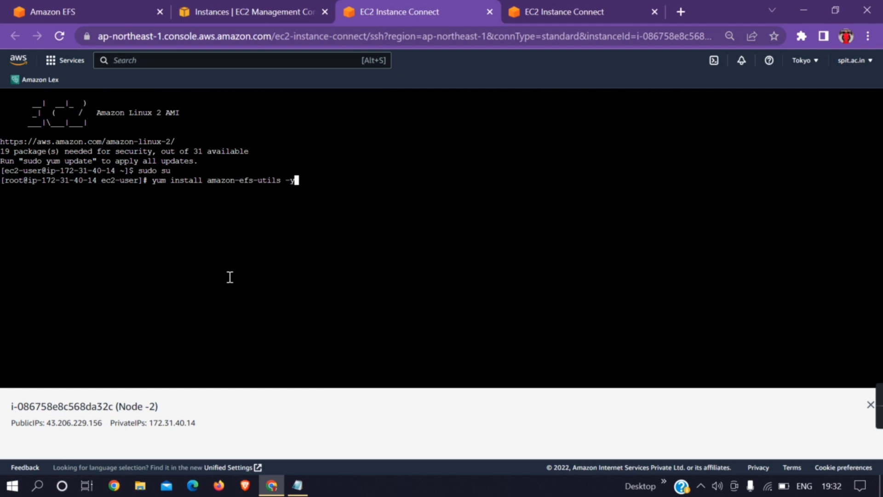
key("Return")
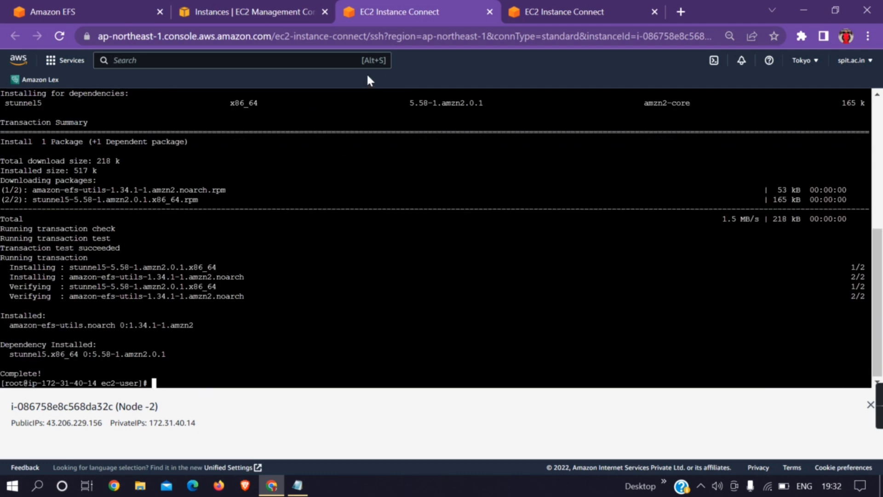
Bring up the Node -1 terminal in the browser and copy the third command, "mkdir efs", from the Notes file in Notepad
left_click(297, 484)
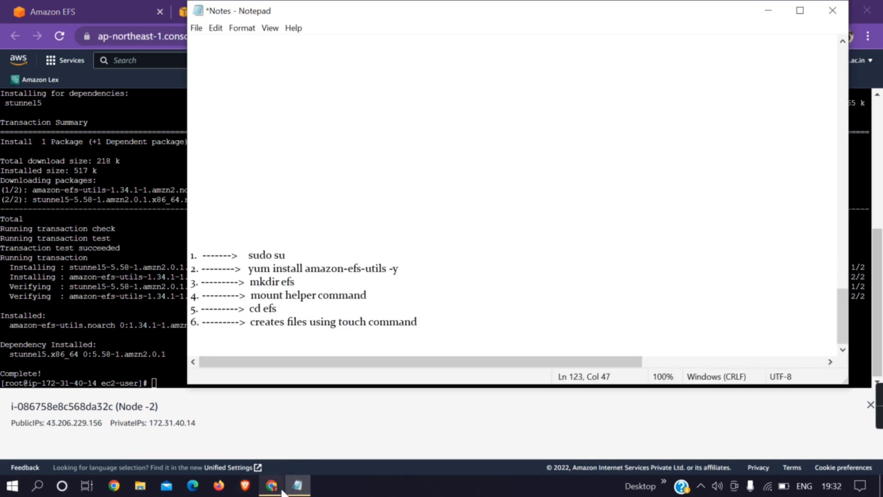
left_click(279, 490)
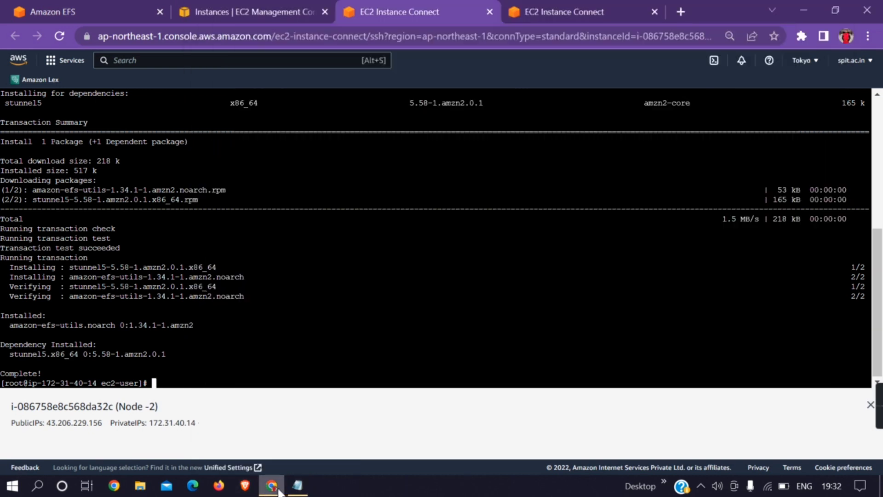
left_click(557, 4)
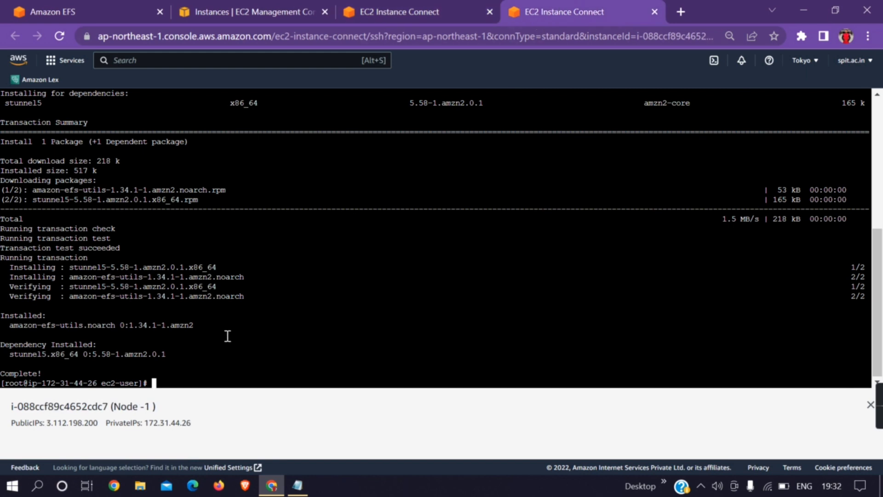
left_click(298, 485)
left_click(259, 283)
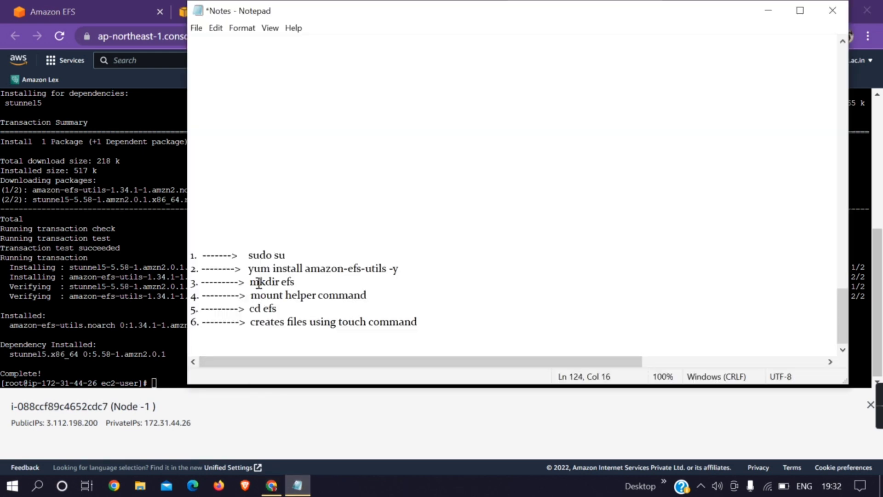
left_click_drag(258, 282, 306, 283)
key("ctrl+c")
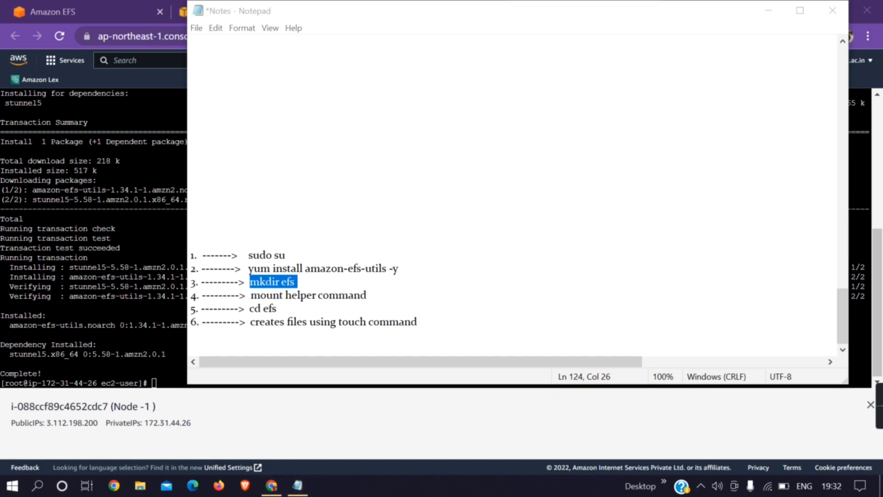
Return to the browser and run "mkdir efs" in the Node -1 terminal to create the mount directory
left_click(271, 485)
right_click(172, 381)
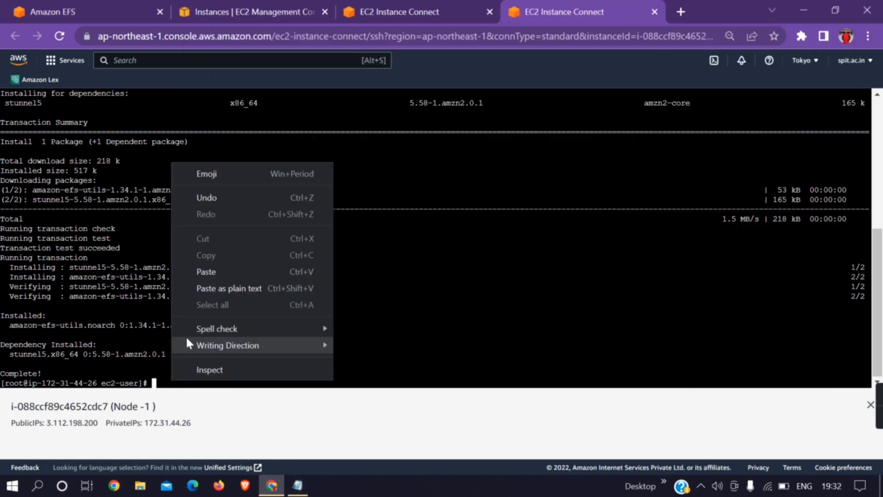
left_click(201, 274)
key("Return")
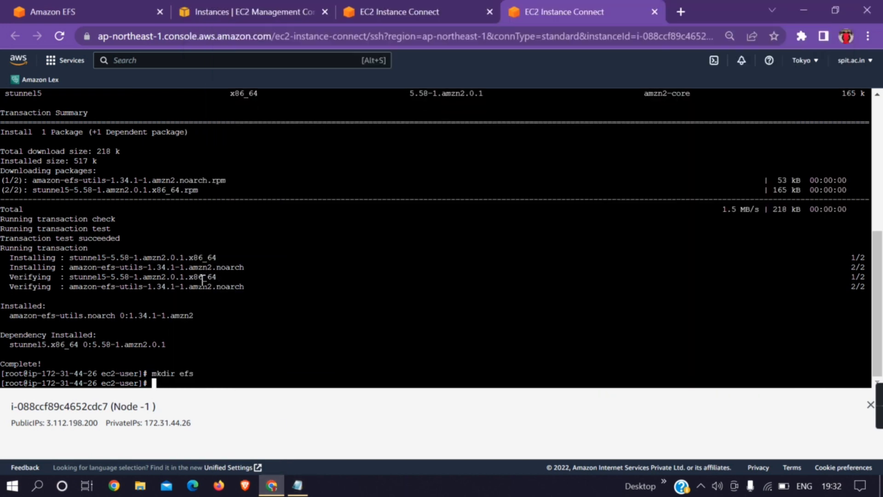
Run the copied "mkdir efs" command in the Node -2 terminal
left_click(382, 5)
right_click(162, 381)
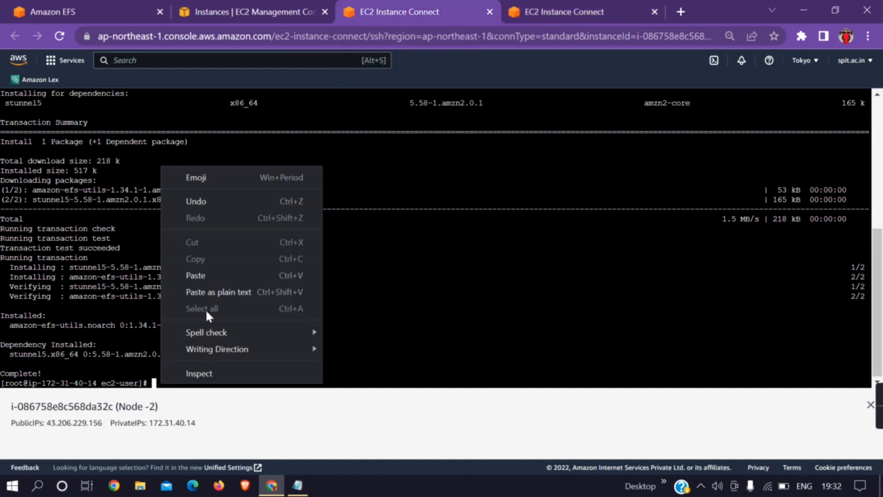
left_click(210, 274)
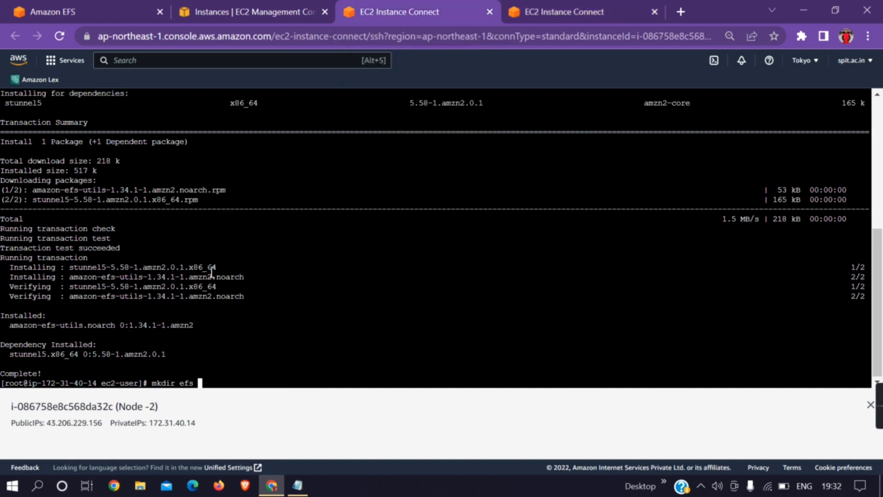
key("Return")
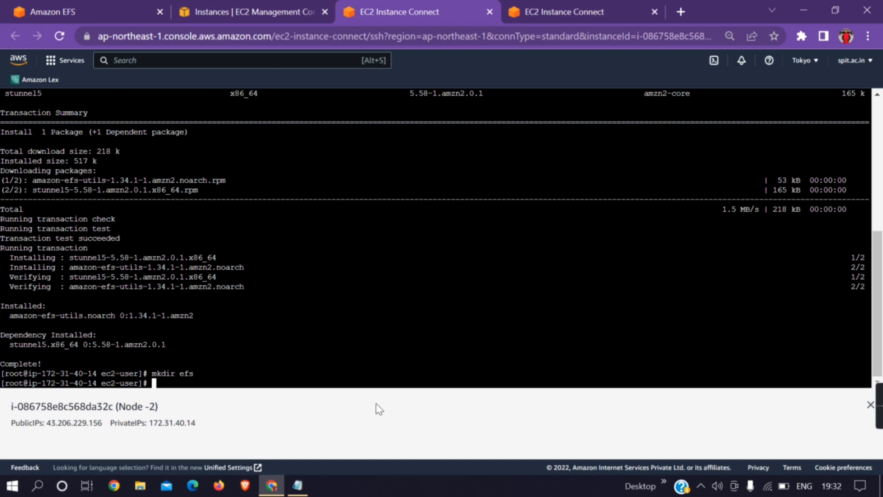
Check the fourth command in the Notes file and copy the EFS mount helper command from MyDemoEfs's Attach dialog, using Mount via DNS
left_click(297, 486)
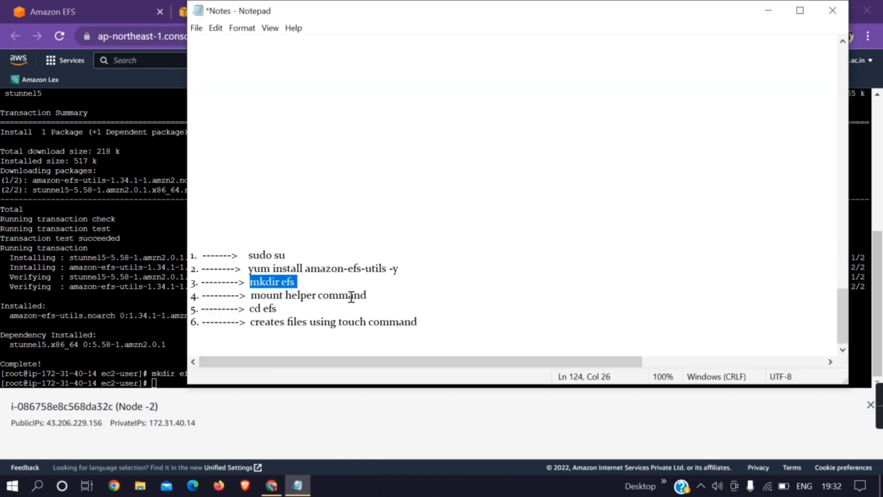
left_click(298, 486)
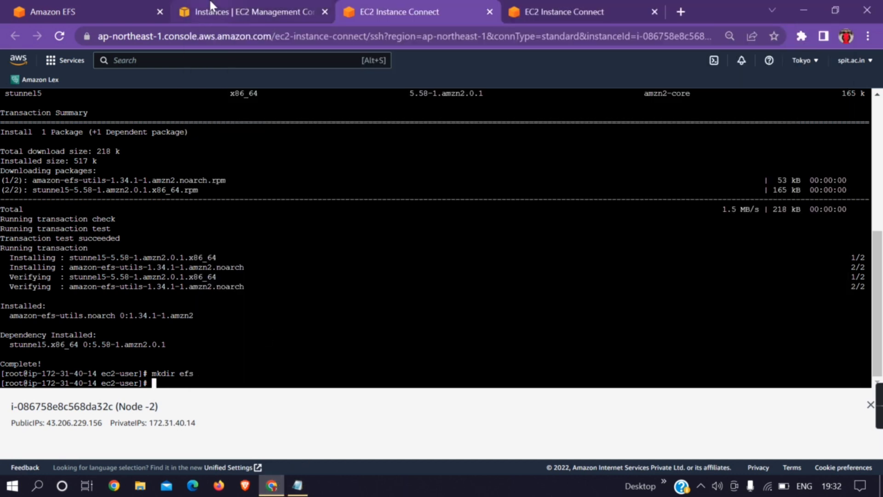
left_click(94, 6)
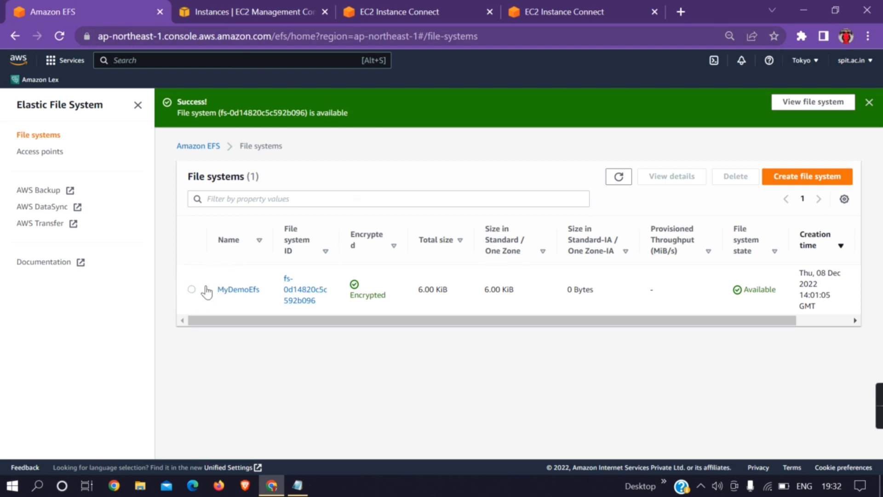
left_click(192, 290)
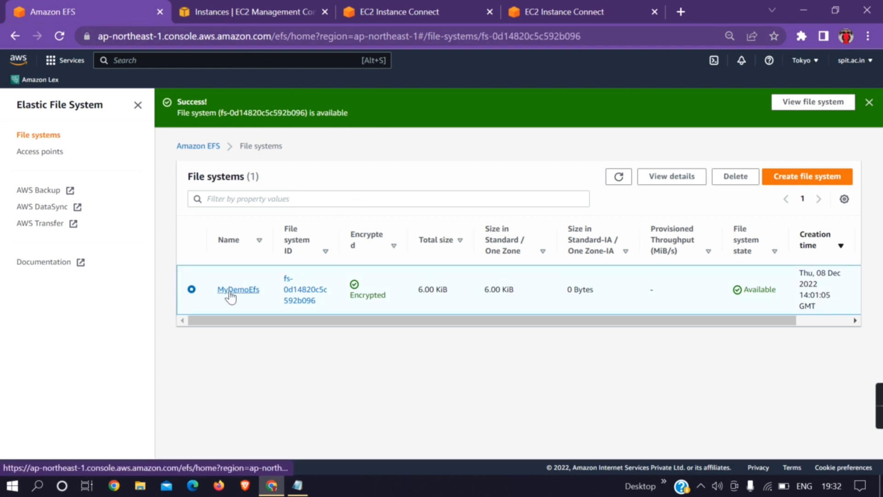
left_click(235, 290)
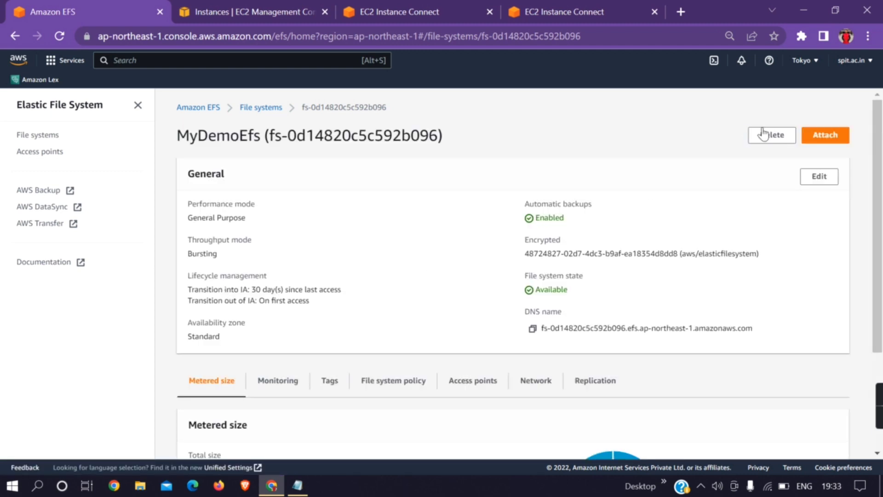
left_click(820, 138)
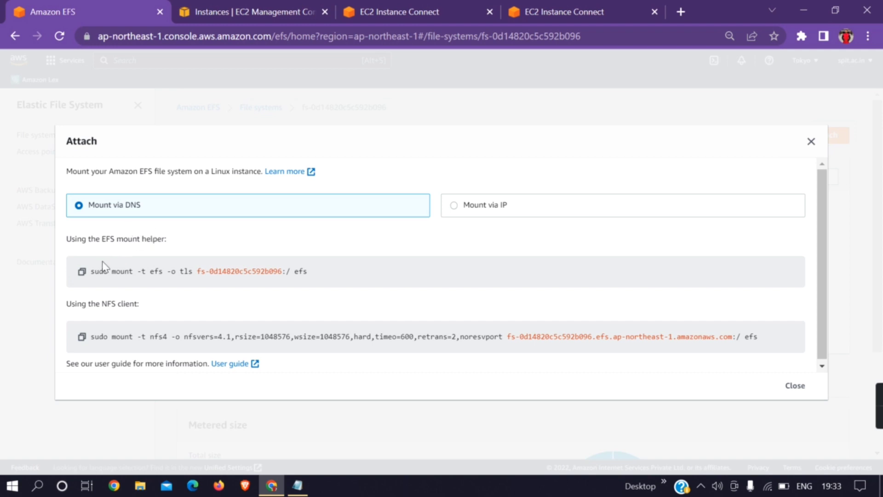
left_click(82, 271)
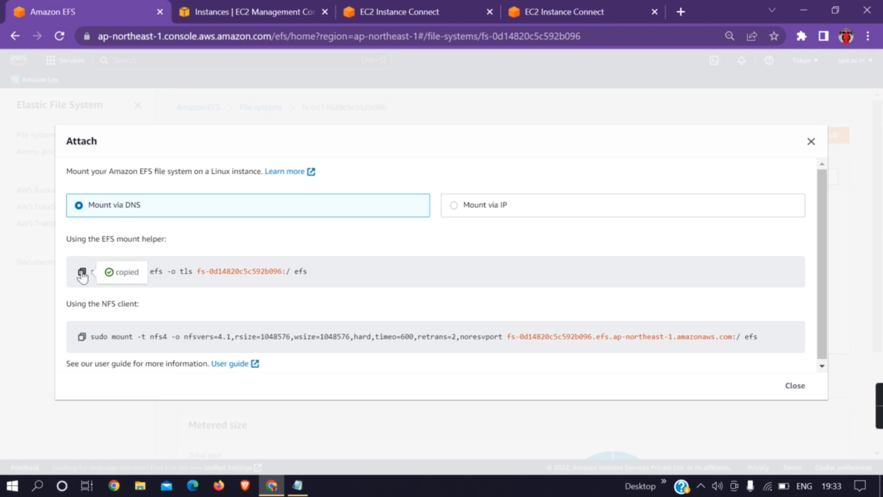
Mount the file system on Node -2 by running "sudo mount -t efs -o tls fs-0d14820c5c592b096:/ efs" in its terminal
left_click(339, 8)
right_click(154, 386)
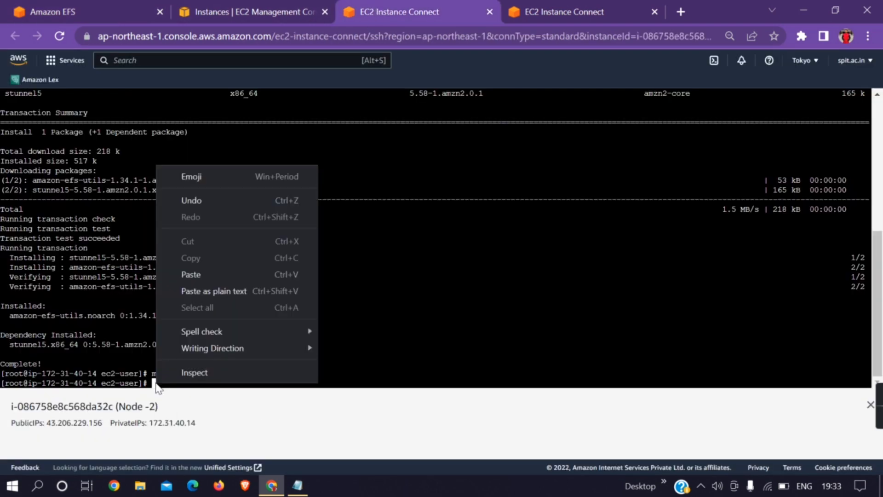
left_click(203, 270)
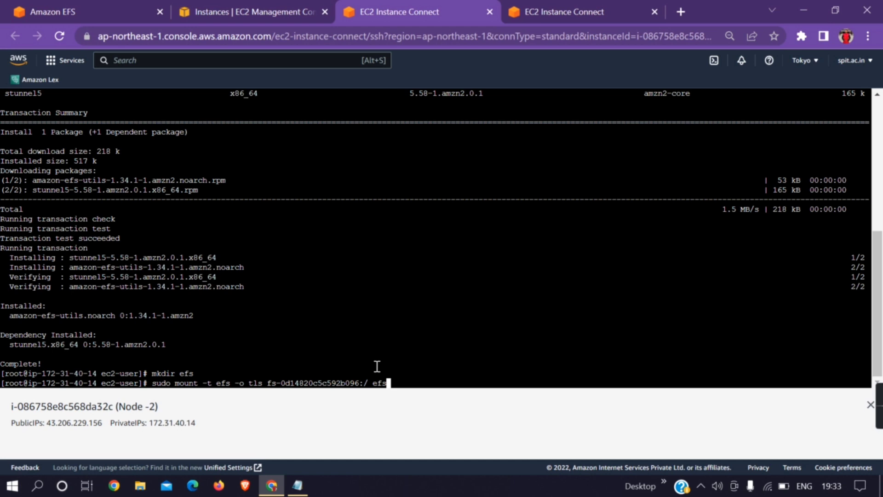
key("Return")
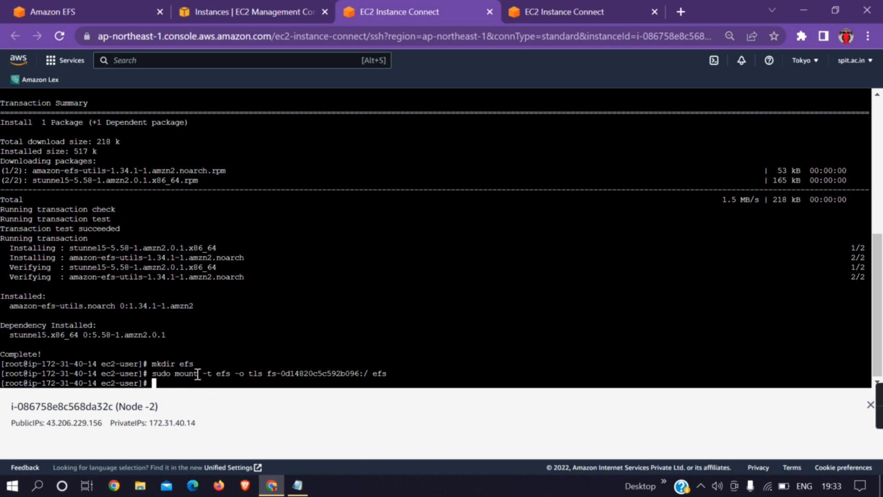
Run the same copied EFS mount helper command in the Node -1 terminal to mount MyDemoEfs on the efs directory
left_click(531, 6)
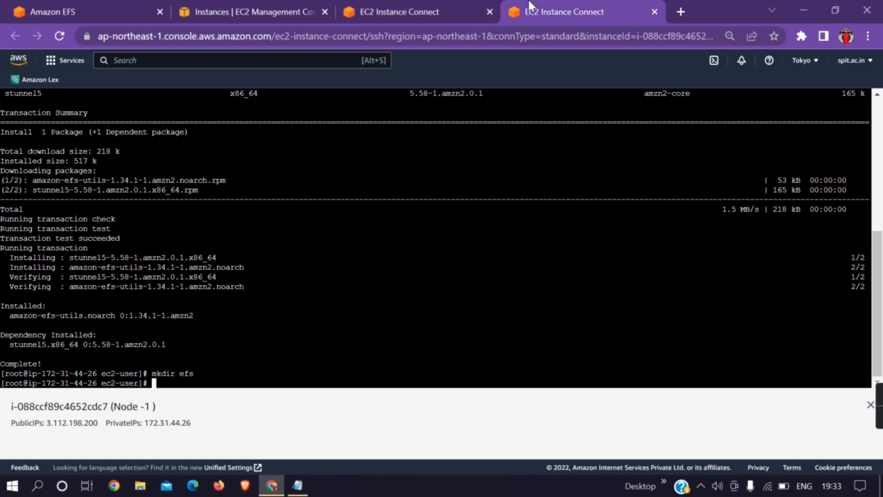
right_click(159, 389)
left_click(203, 275)
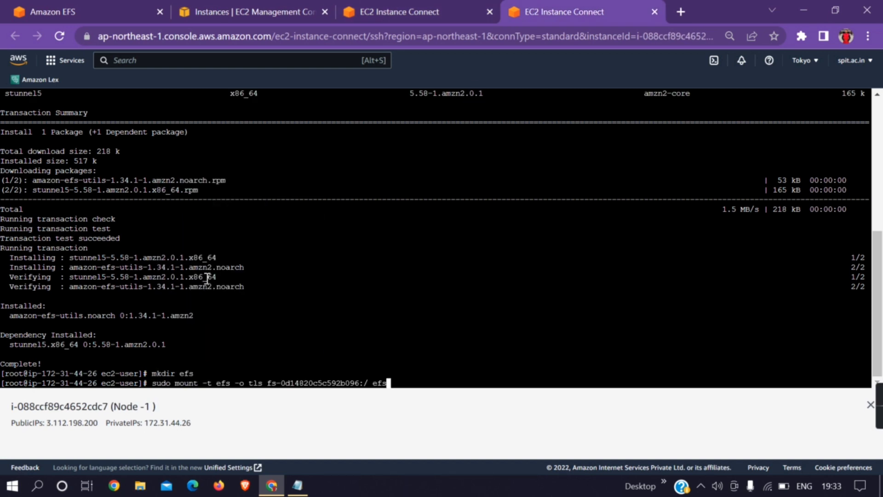
key("Return")
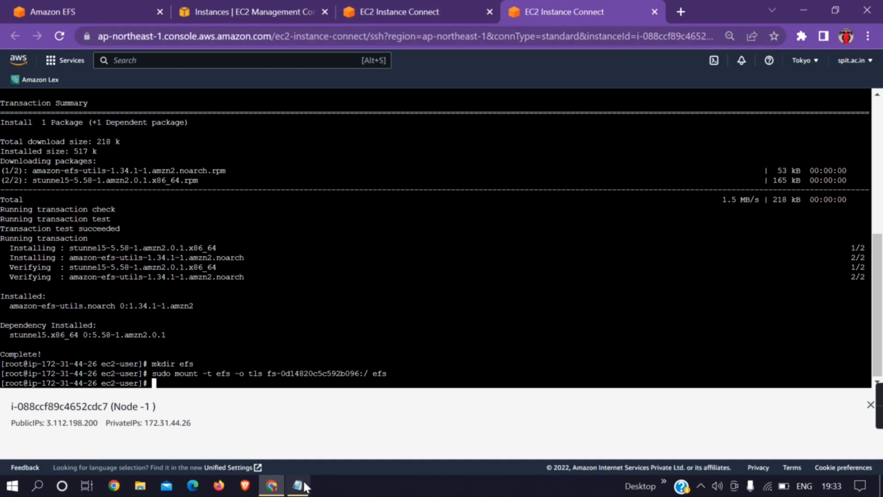
mouse_move(298, 494)
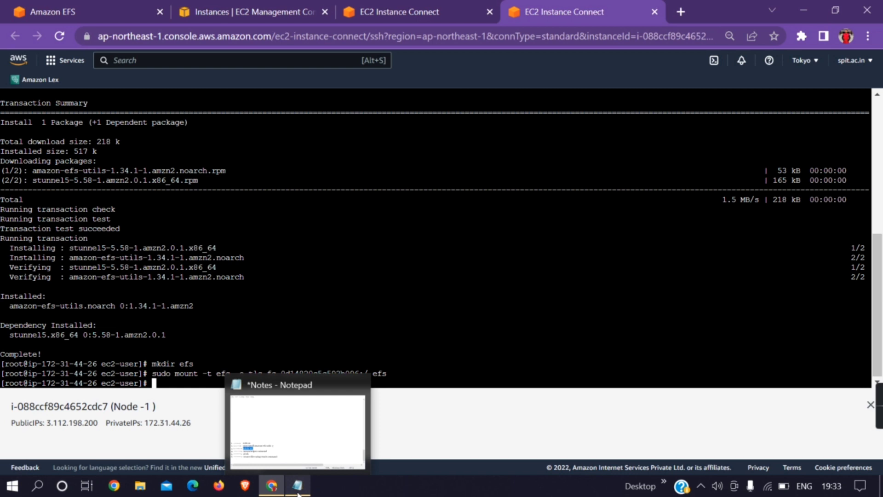
Check the fifth command in the Notes file and enter the efs directory in the Node -2 terminal with "cd efs"
left_click(298, 490)
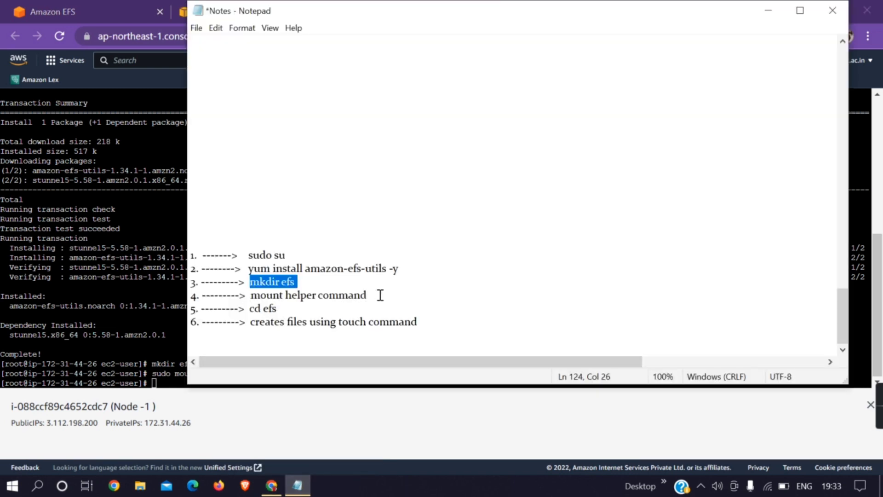
left_click(267, 490)
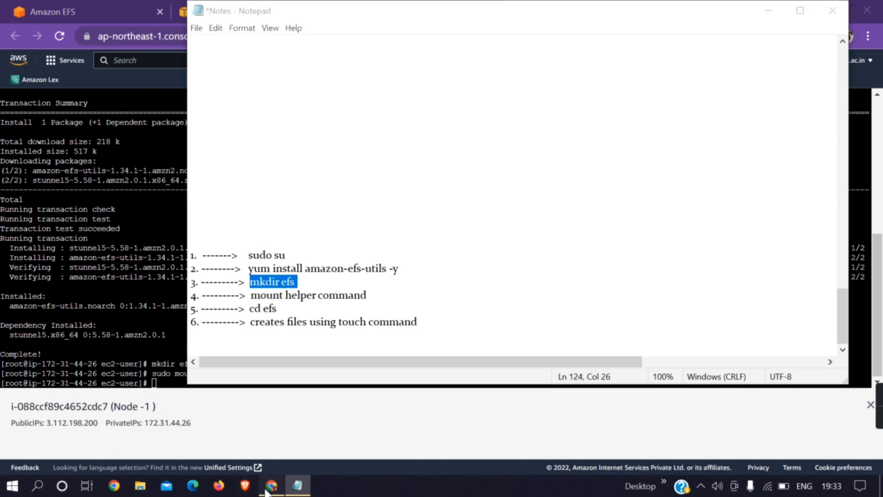
left_click(409, 12)
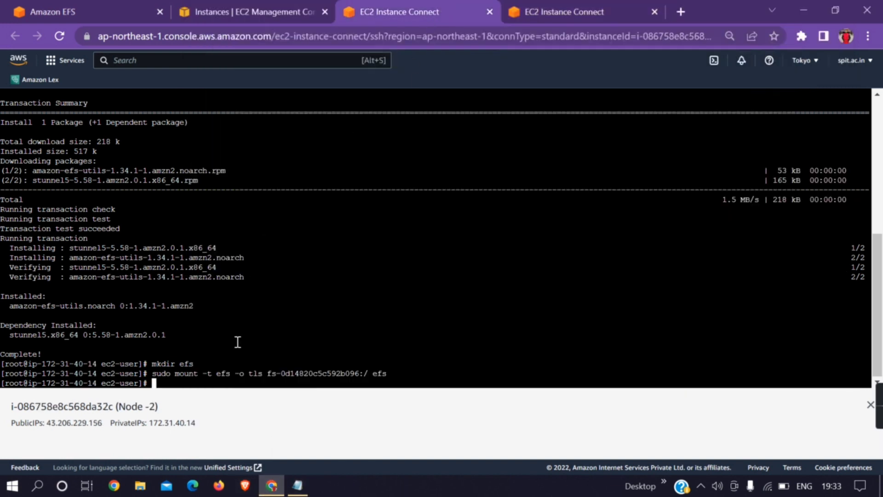
type("cd efs")
key("Return")
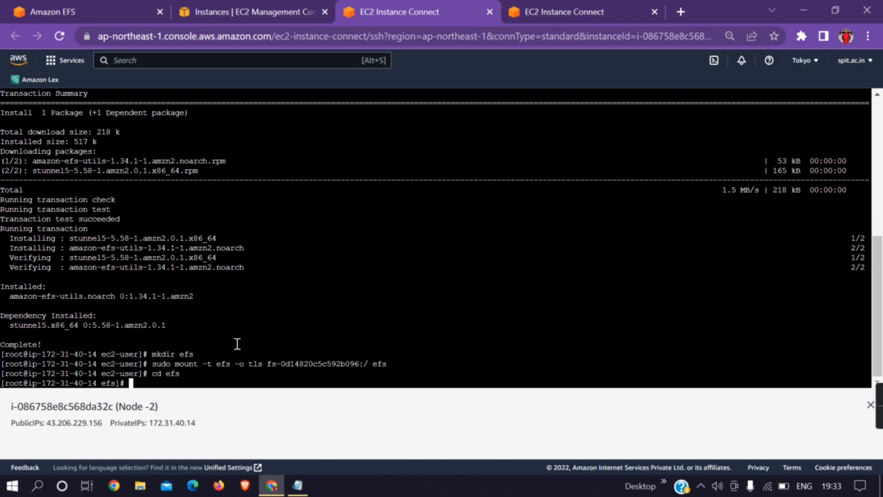
Enter the efs directory in the Node -1 terminal with "cd efs"
left_click(549, 1)
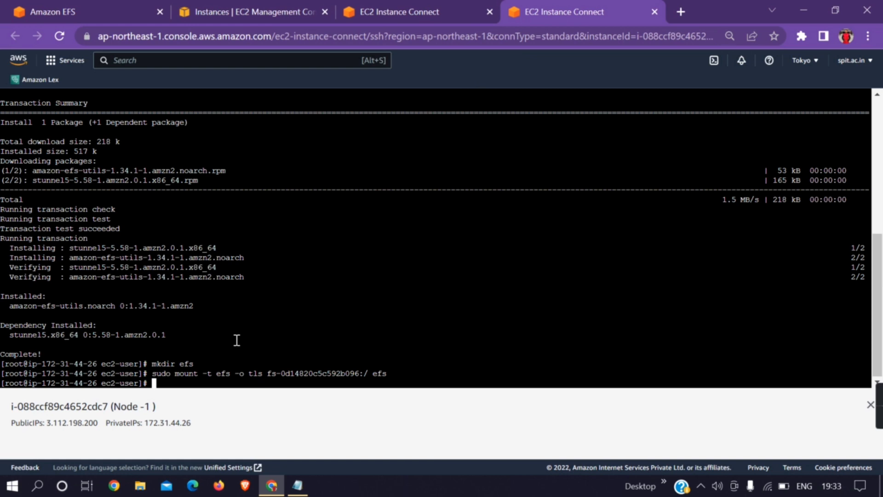
type("cd efs")
key("Return")
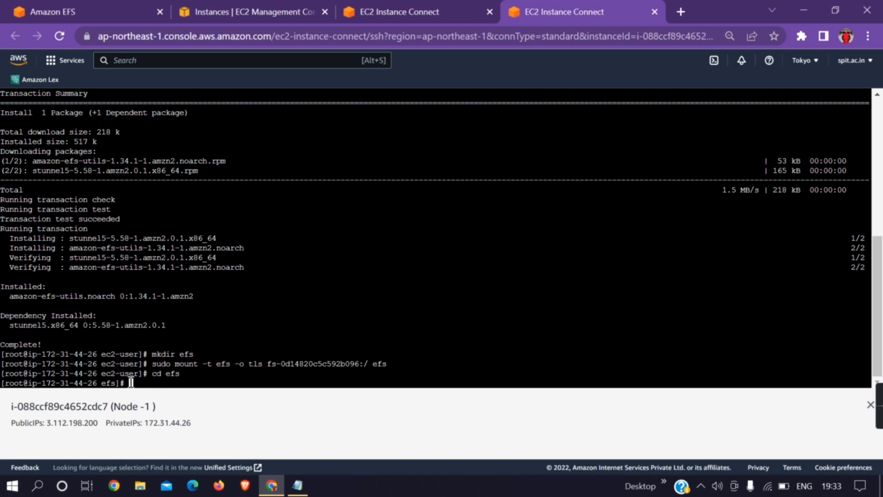
Create the file node1.txt in the efs directory from the Node -1 terminal using touch, and list the directory's files
left_click(582, 6)
type("touch node1.txt")
key("Return")
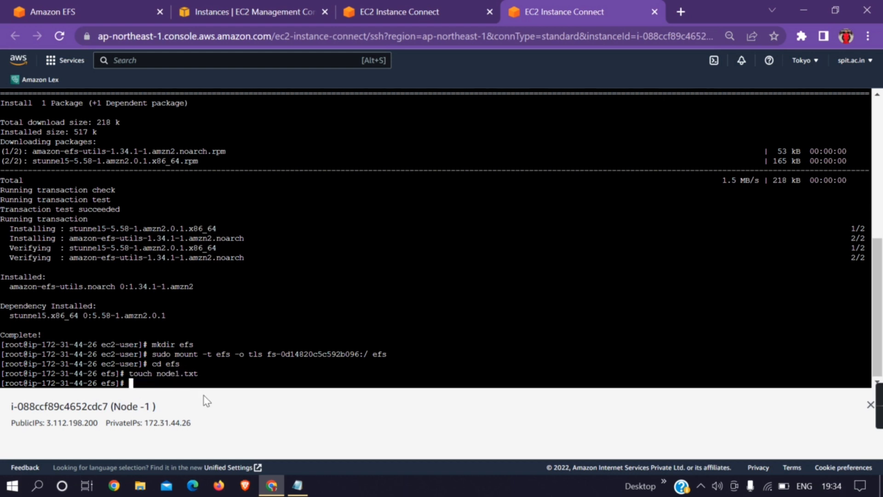
type("ls")
key("Return")
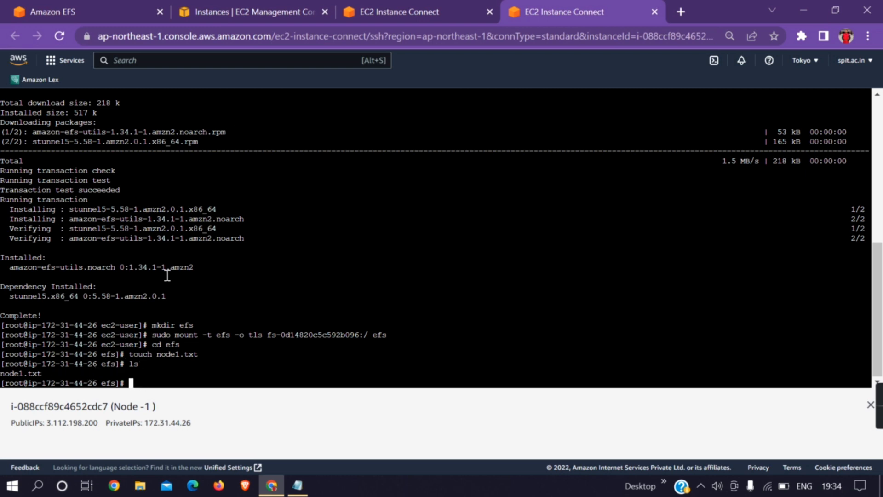
List the efs directory's files with "ls" in the Node -2 terminal to check for the file created on Node -1
left_click(373, 3)
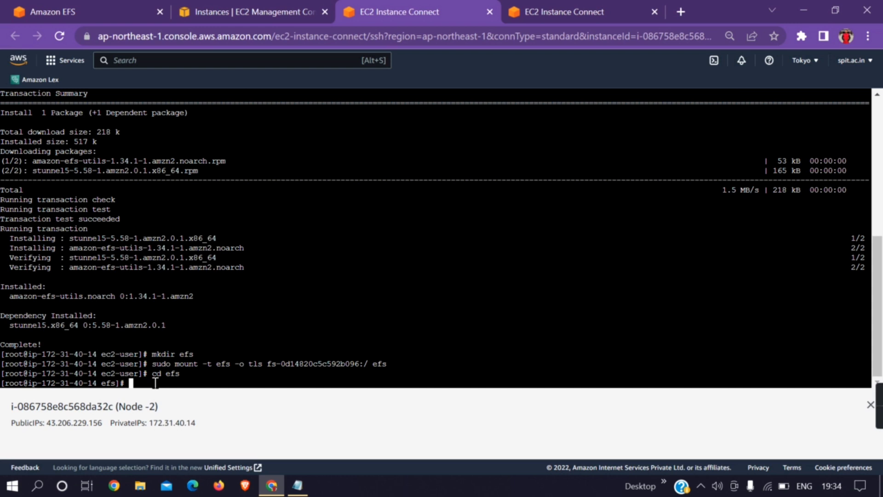
left_click(559, 3)
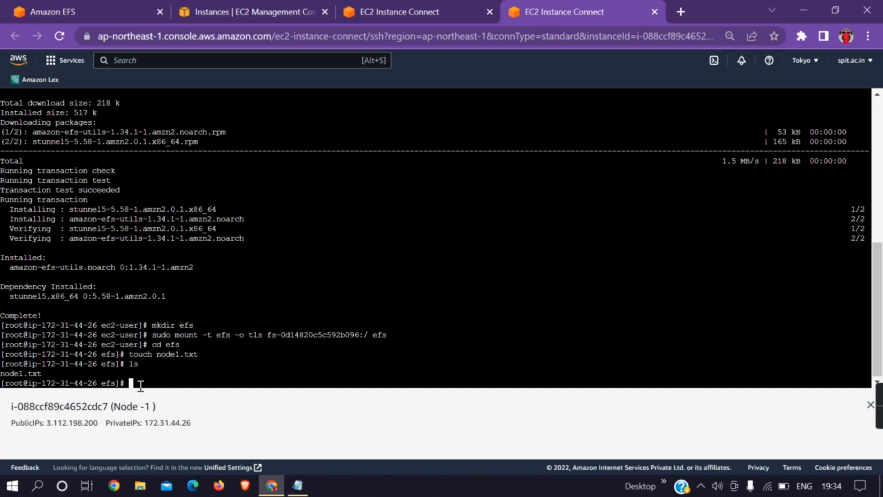
left_click(436, 6)
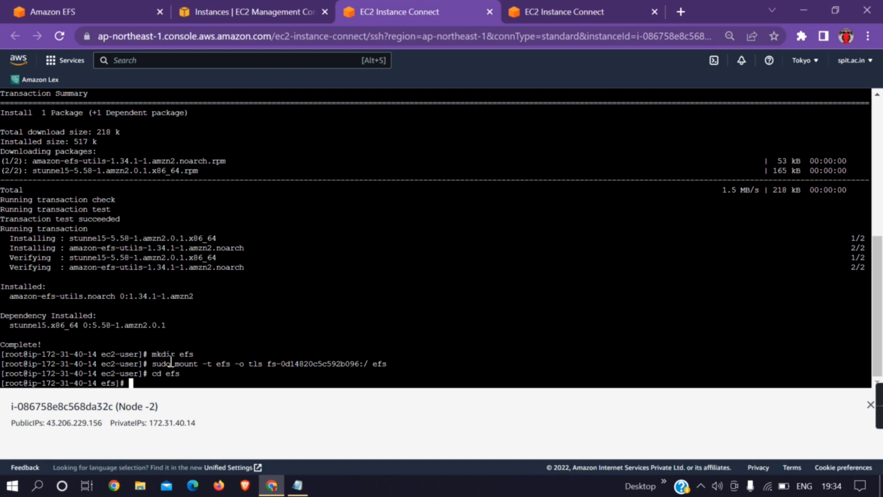
type("ls")
key("Return")
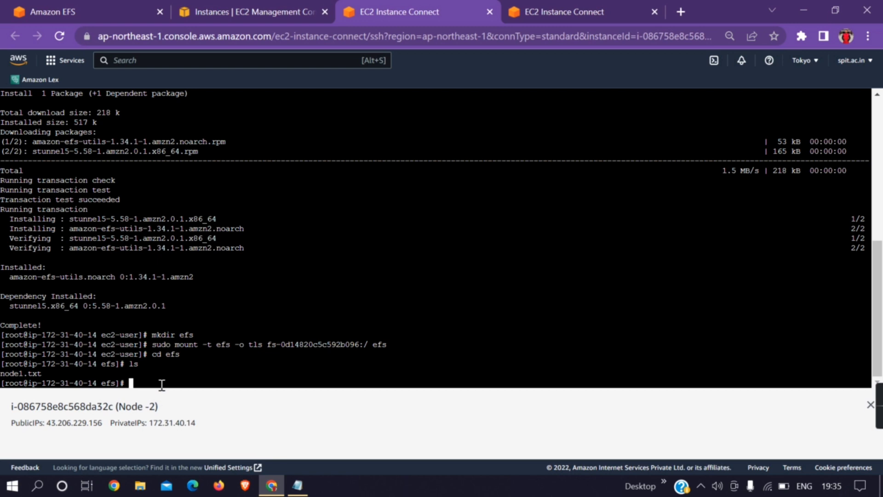
Create the file node2.txt in the efs directory from the Node -2 terminal using touch, and list the directory's files
type("touch node2.txt")
key("Return")
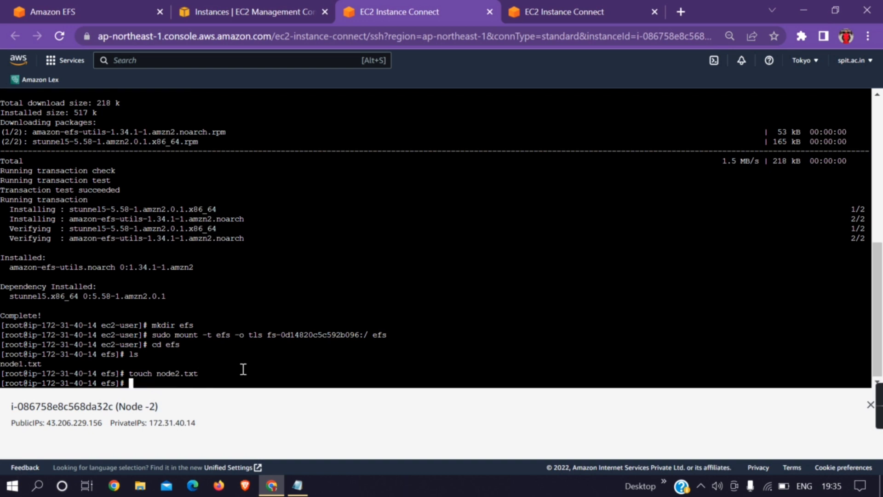
type("ls")
key("Return")
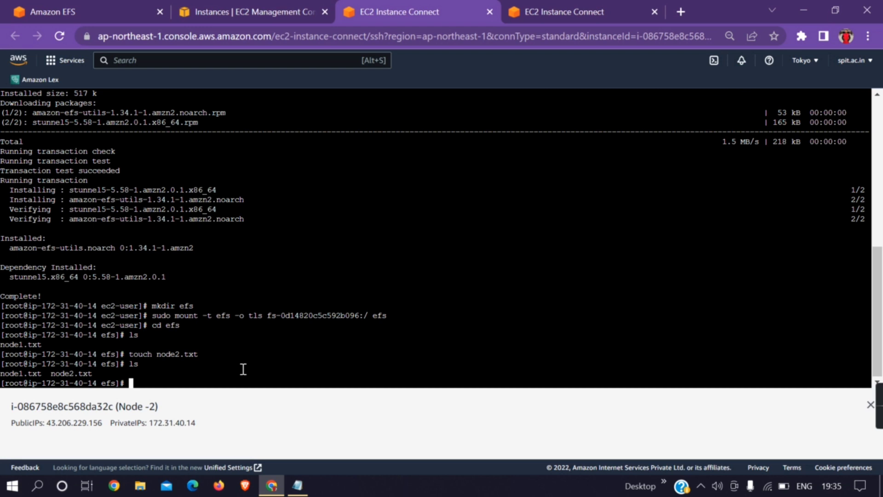
List the efs directory's files with "ls" in the Node -1 terminal and compare the listing with the one on Node -2
left_click(568, 4)
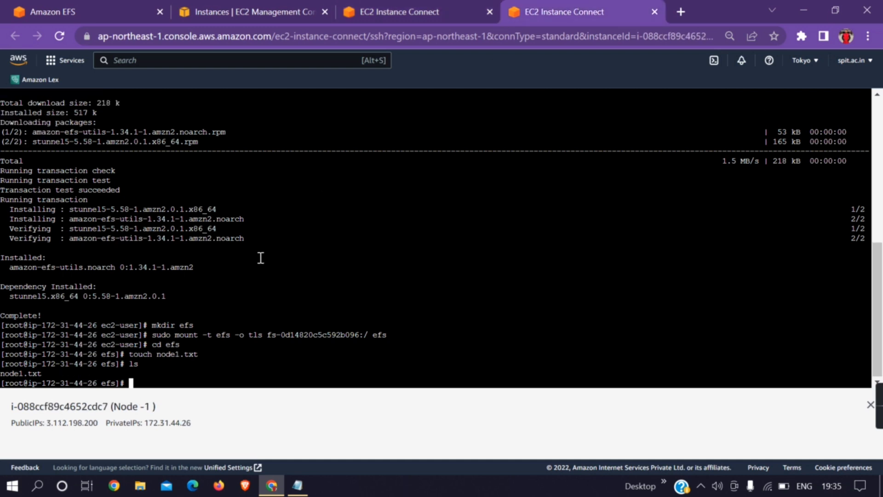
type("ls")
key("Return")
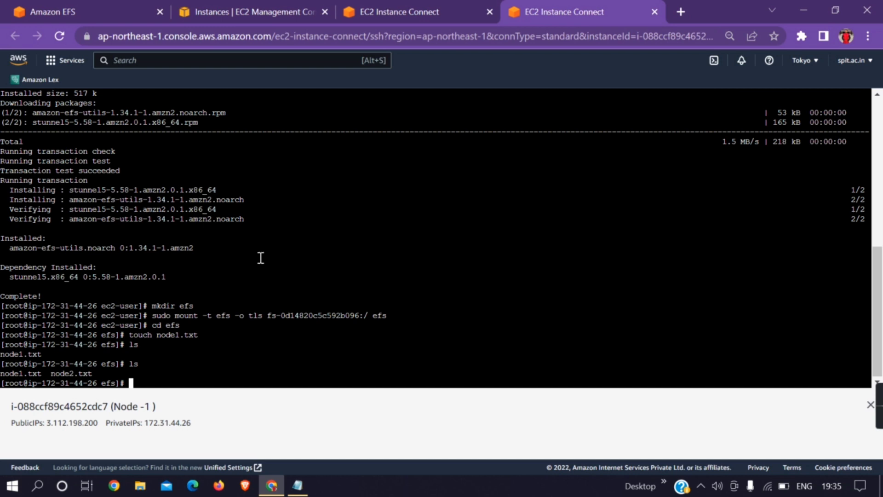
left_click(410, 2)
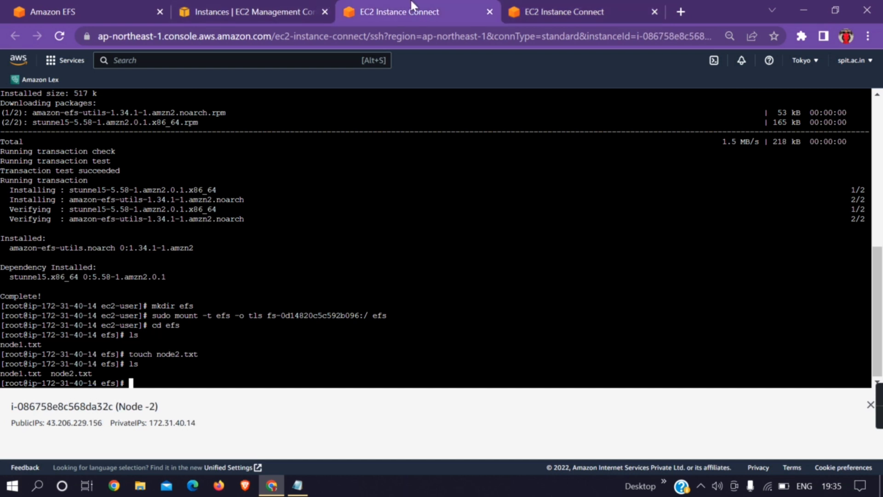
left_click(596, 8)
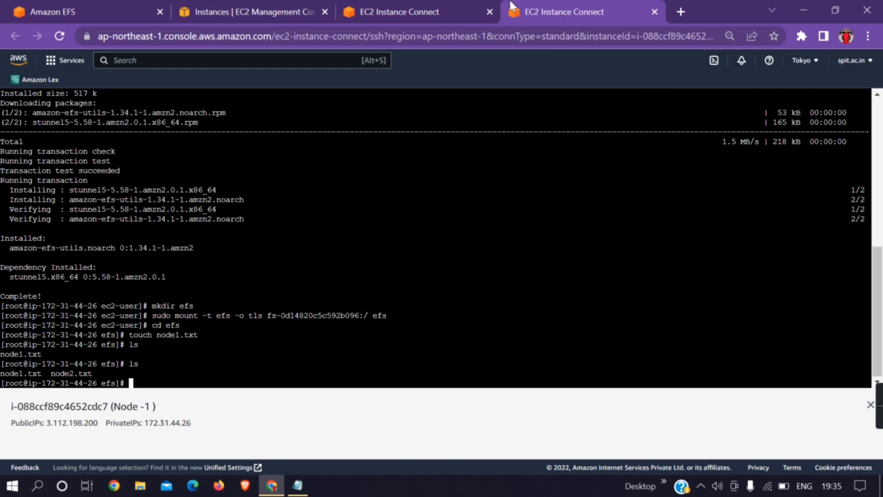
left_click(465, 2)
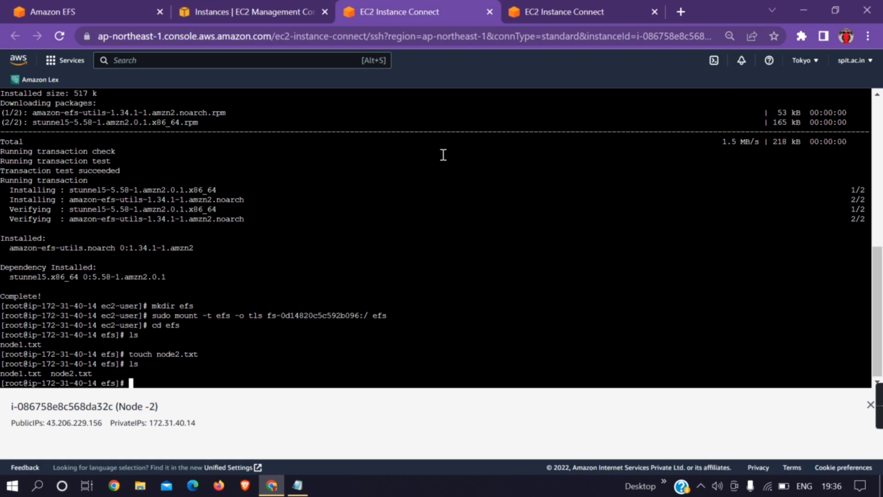
left_click(559, 2)
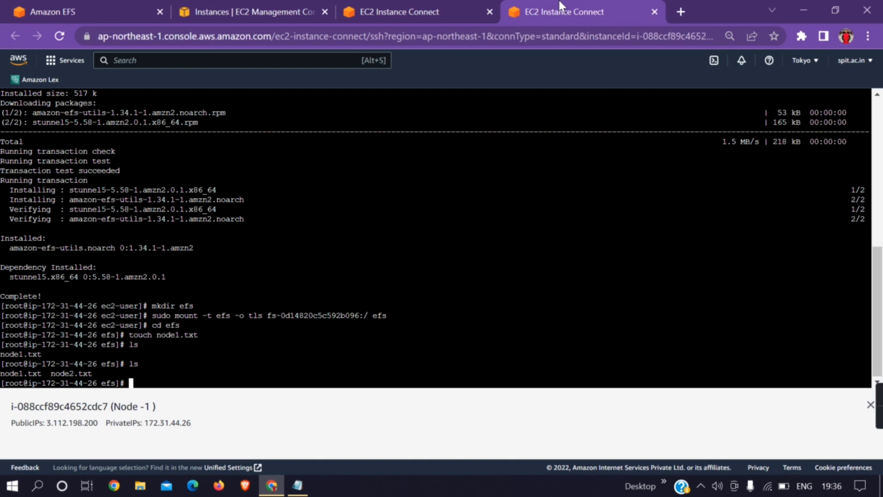
left_click(457, 0)
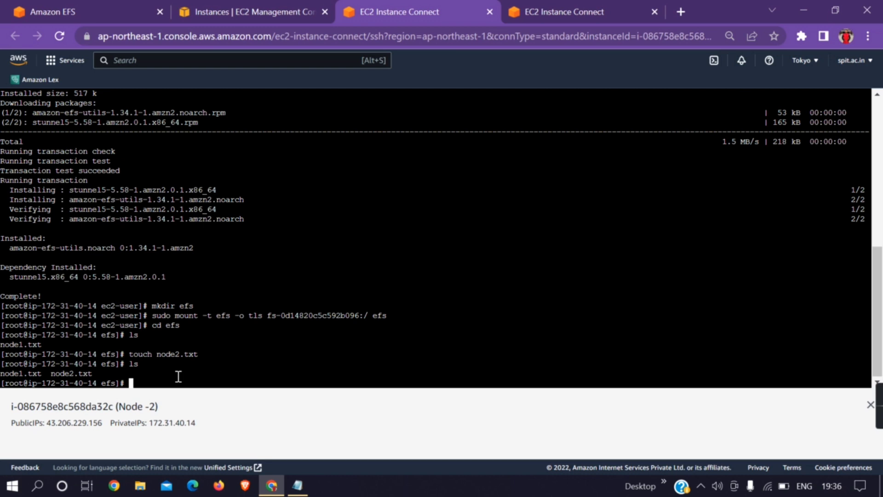
left_click(556, 6)
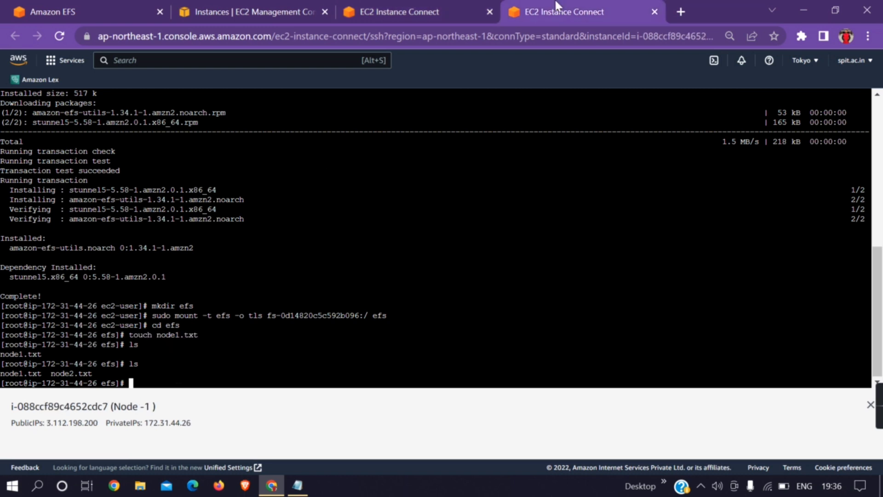